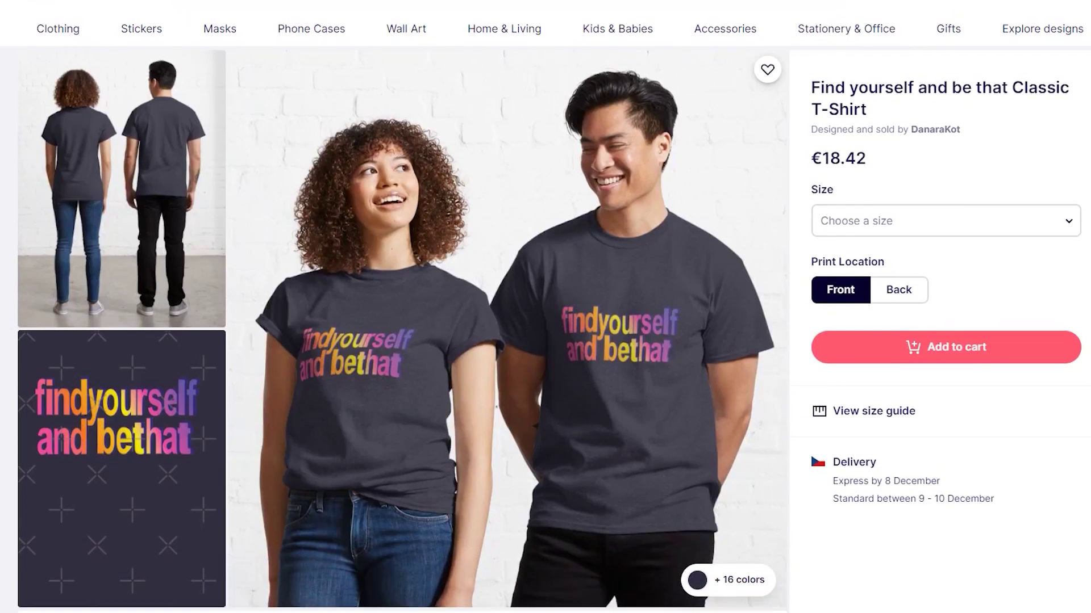
Step: Examine the gradient lettering on the T-shirt listing, enlarging the design preview
scroll(545, 307, up, 1)
scroll(255, 423, down, 1)
click(137, 463)
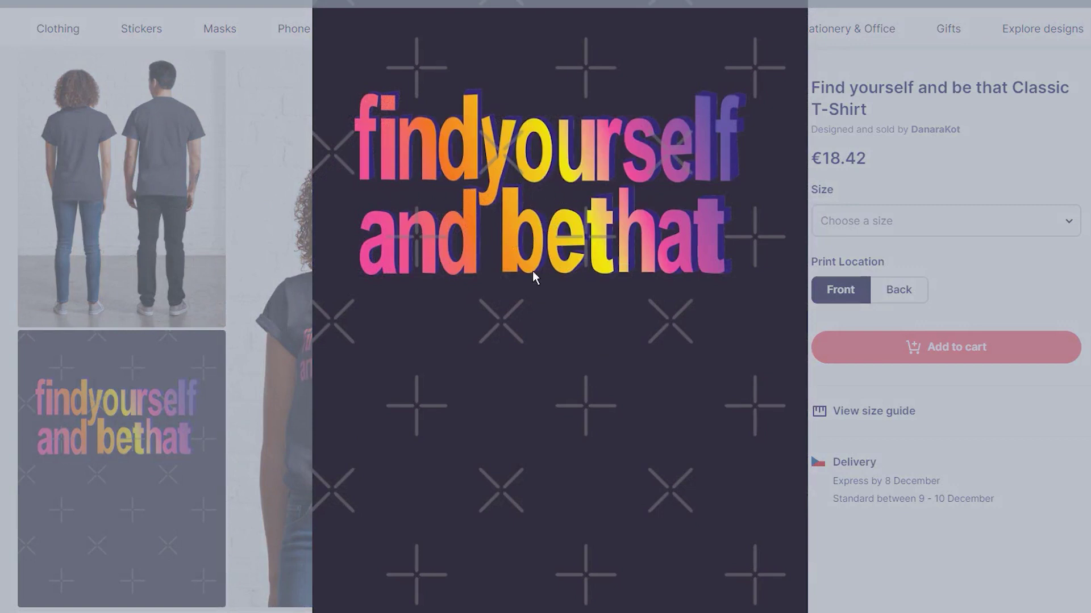
click(1016, 277)
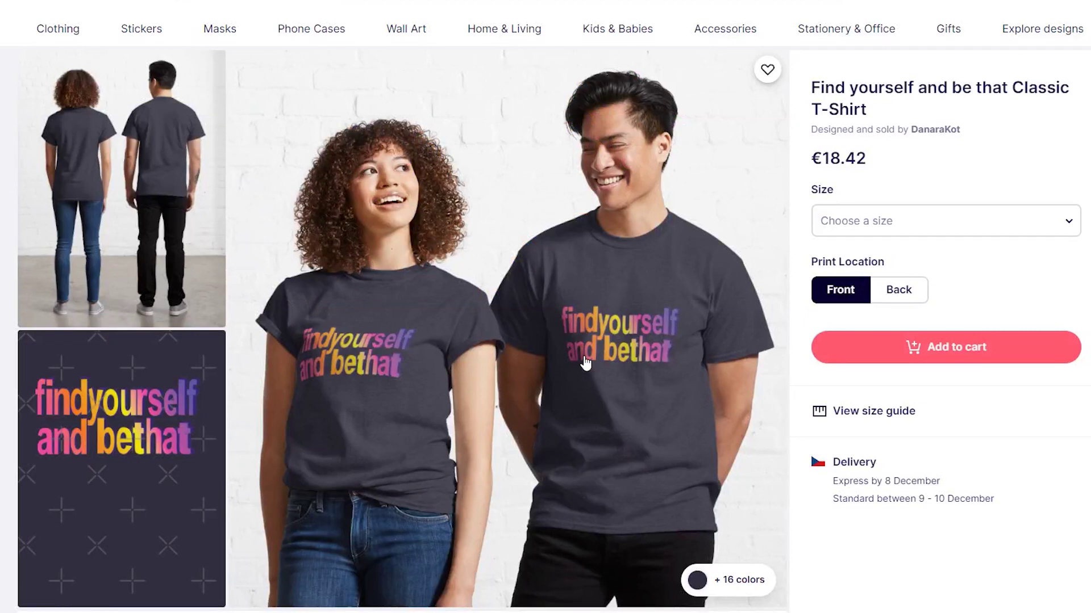
click(507, 394)
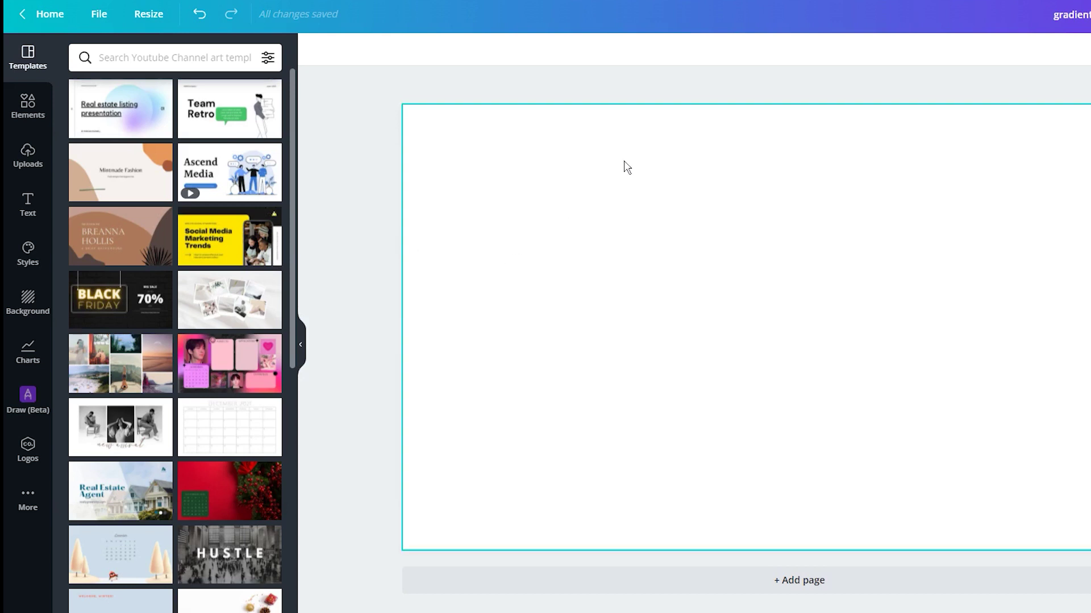
Step: Search the elements for "gradient" and add the teal-to-purple rectangular gradient to the blank page
click(43, 125)
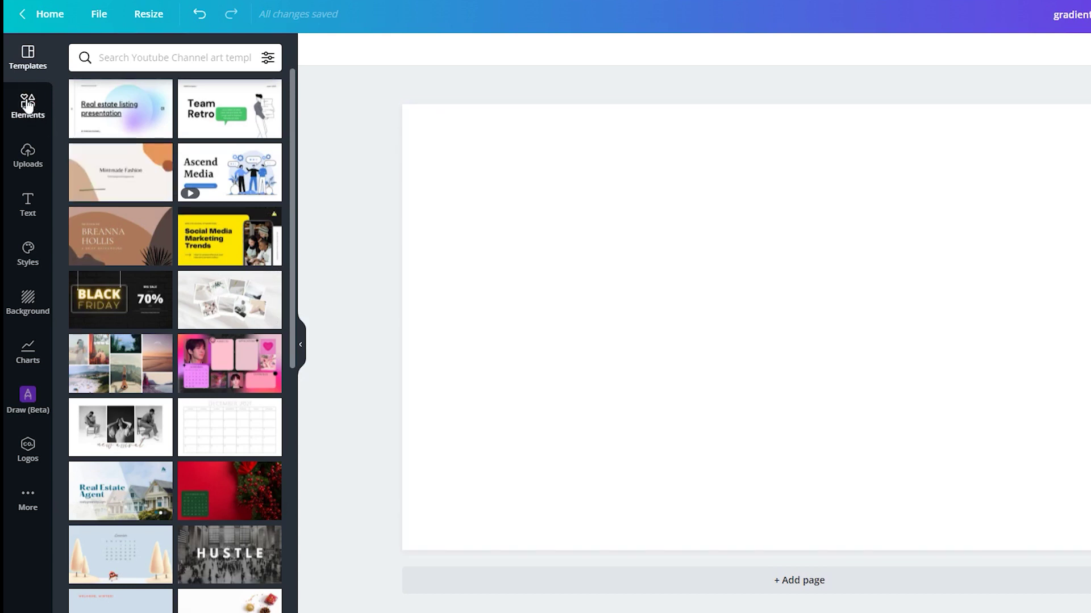
click(129, 62)
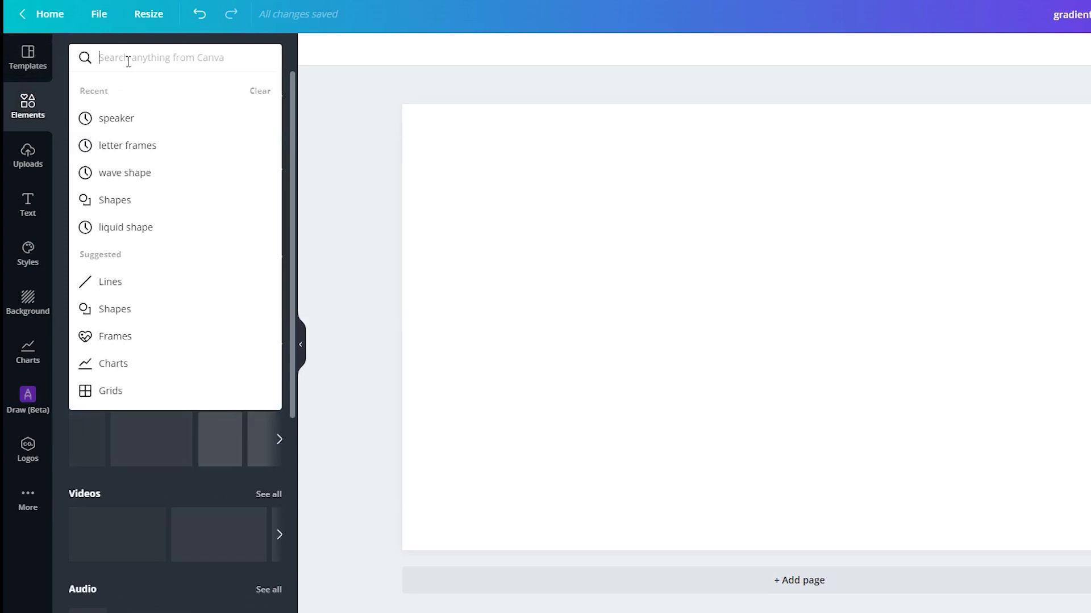
text(gra)
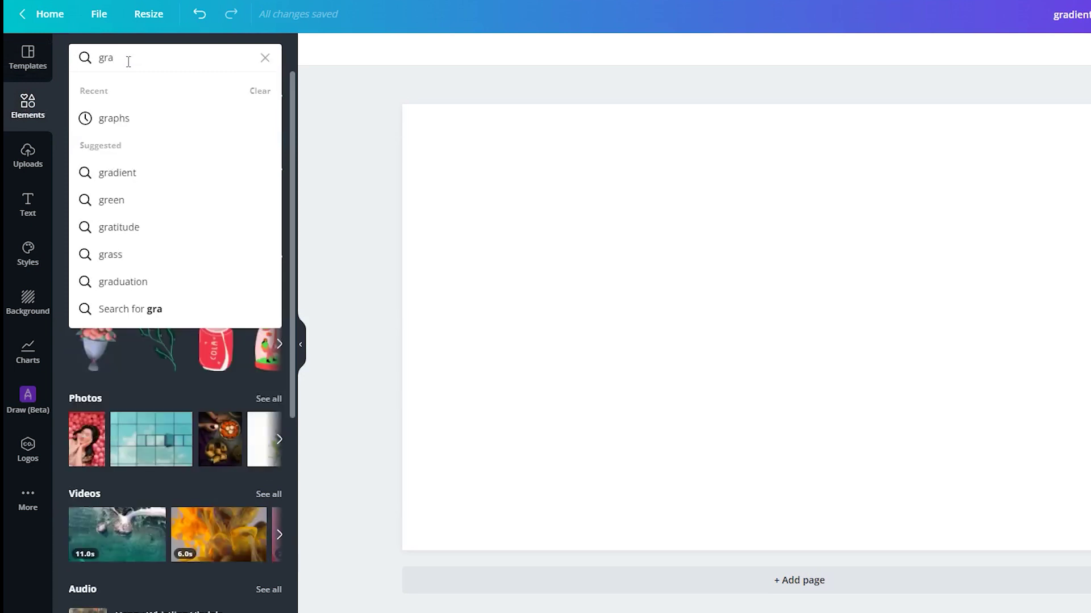
click(129, 173)
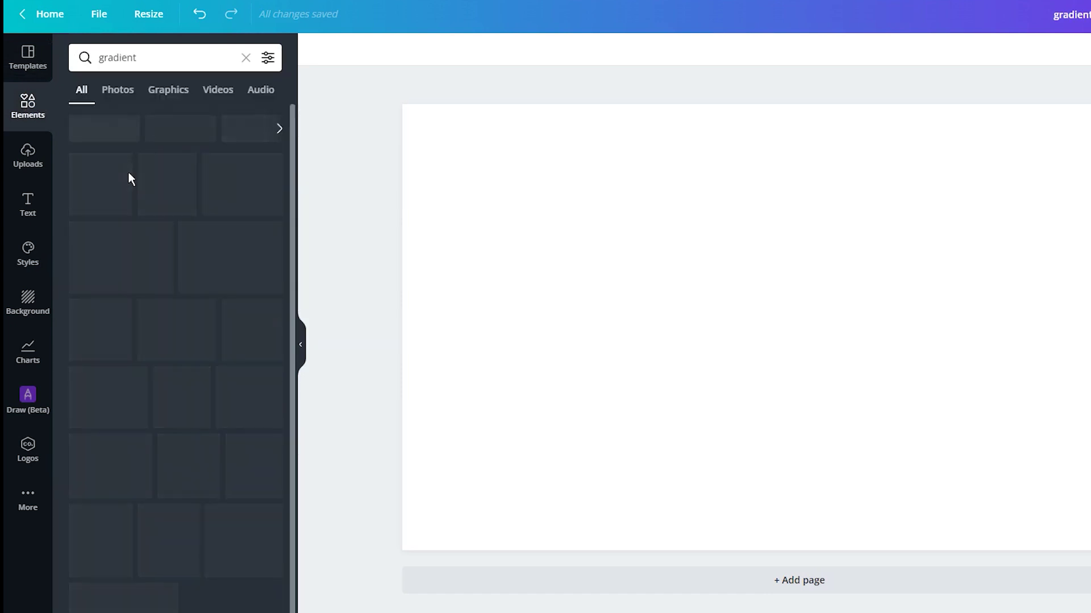
scroll(142, 344, down, 5)
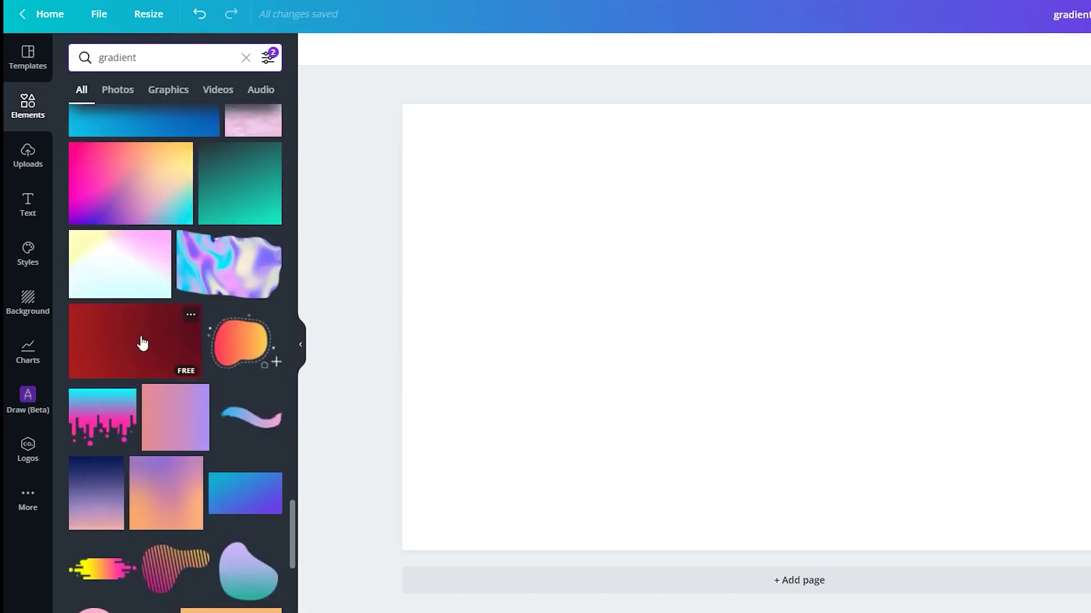
click(227, 494)
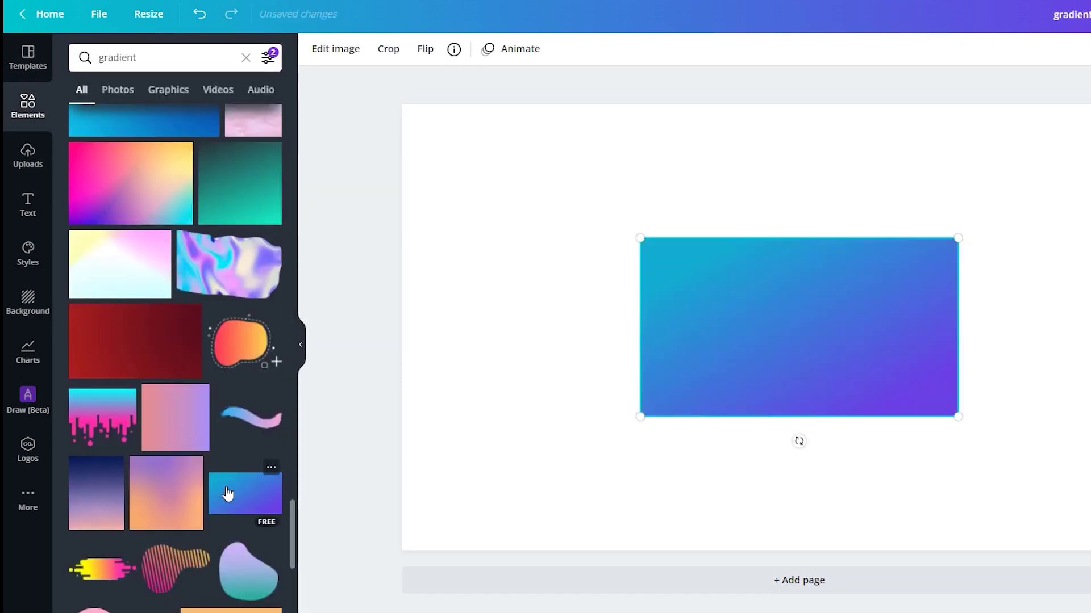
Step: Enlarge the gradient rectangle from its corners until it covers the whole page
mouse_move(694, 314)
mouse_down()
mouse_move(626, 310)
mouse_move(713, 309)
mouse_up()
drag(640, 236, 384, 102)
drag(971, 421, 1090, 573)
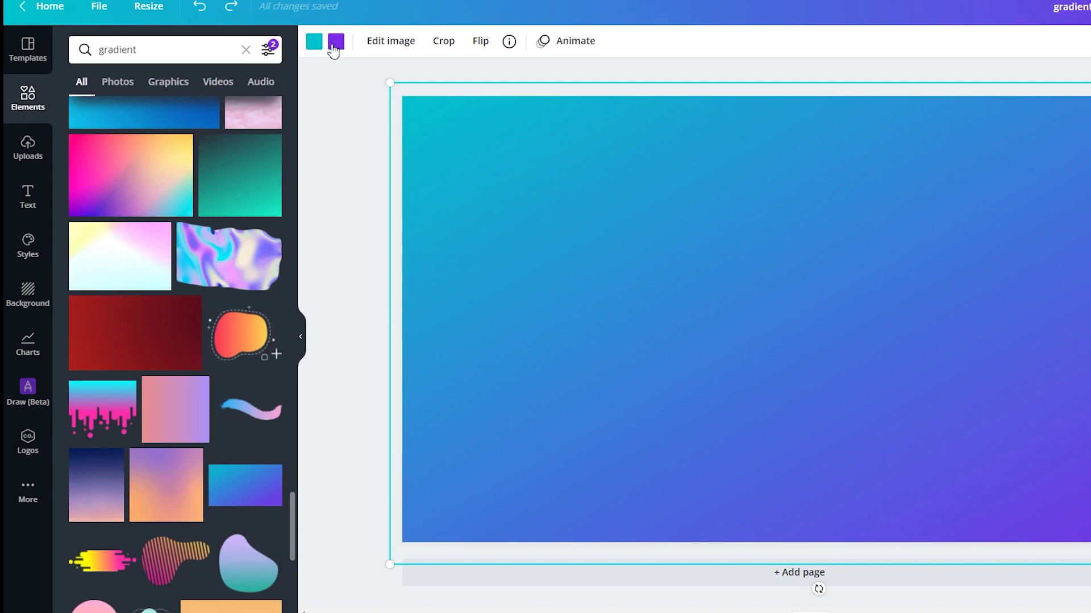
Step: Change the gradient's teal colour to the light orange from the default colours
click(314, 45)
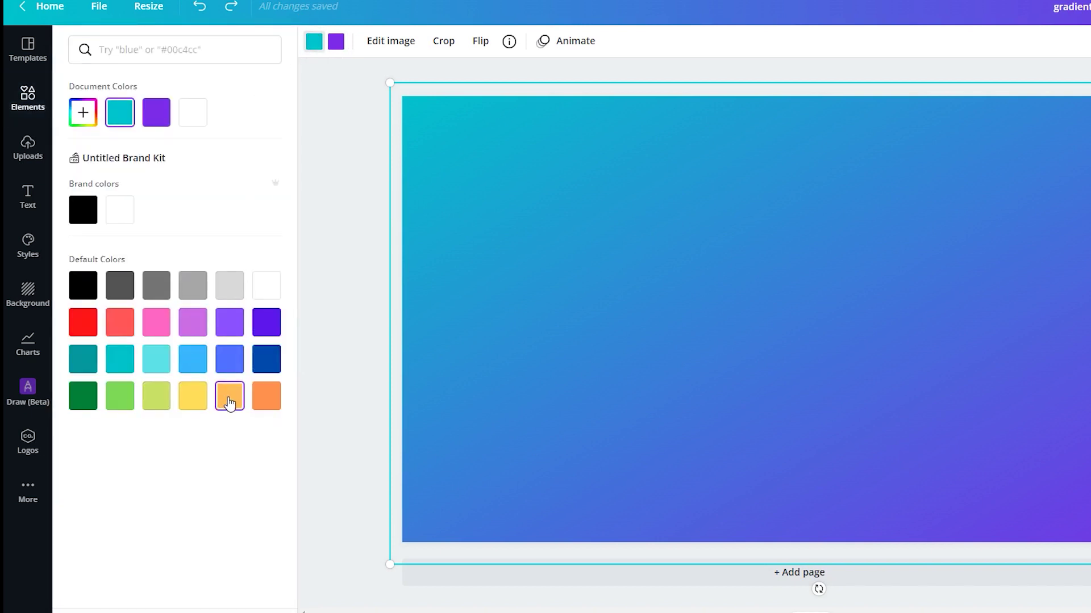
click(229, 399)
click(362, 292)
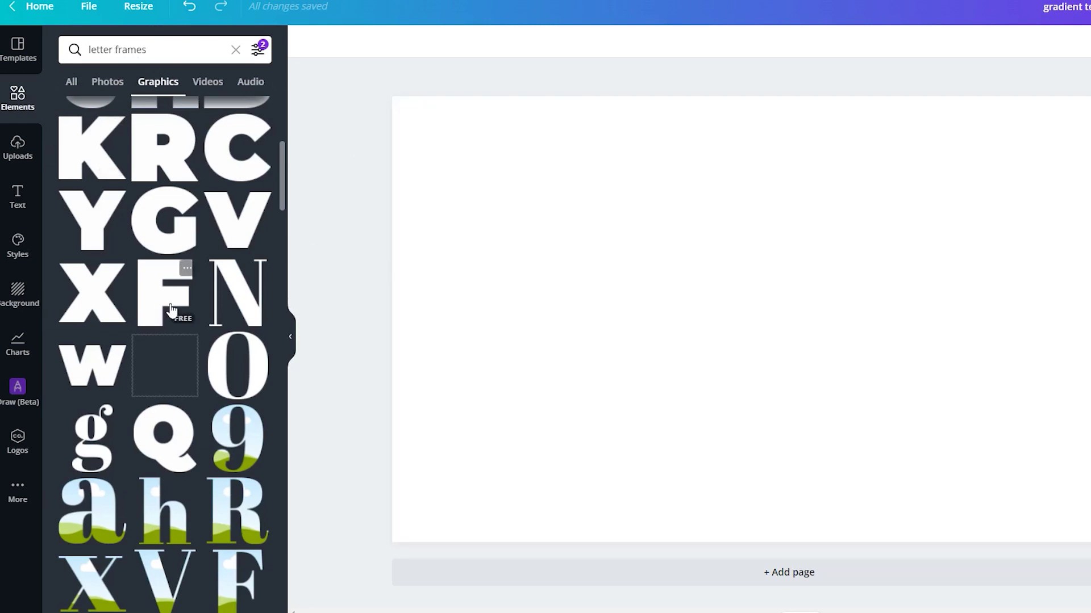
Step: Find the bold sans-serif T among the letter frames, add it, and place it in the left part of the page
scroll(108, 257, down, 3)
scroll(111, 259, down, 5)
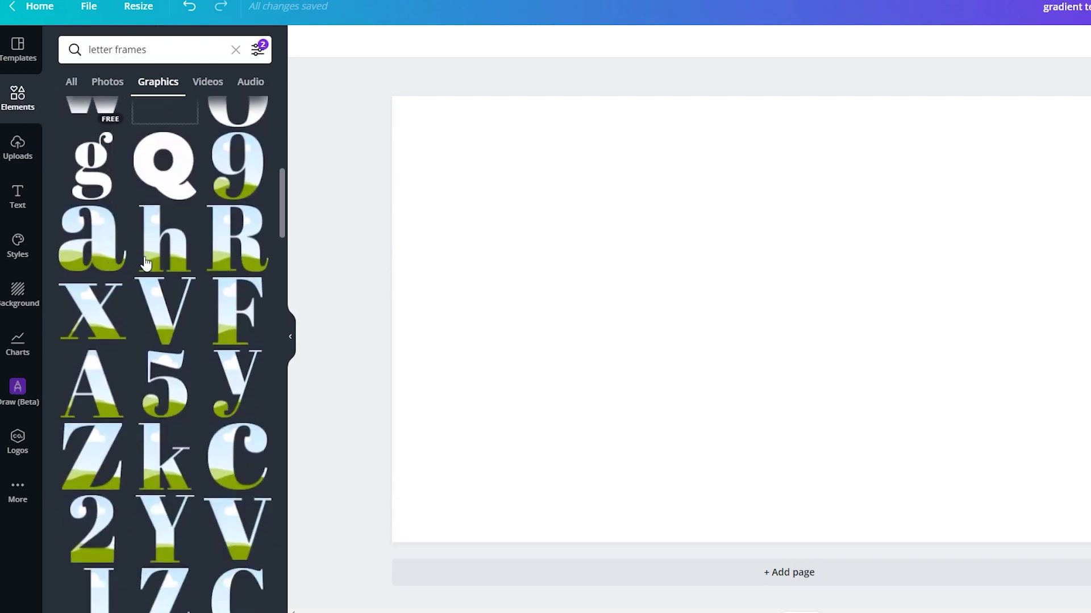
scroll(146, 262, down, 15)
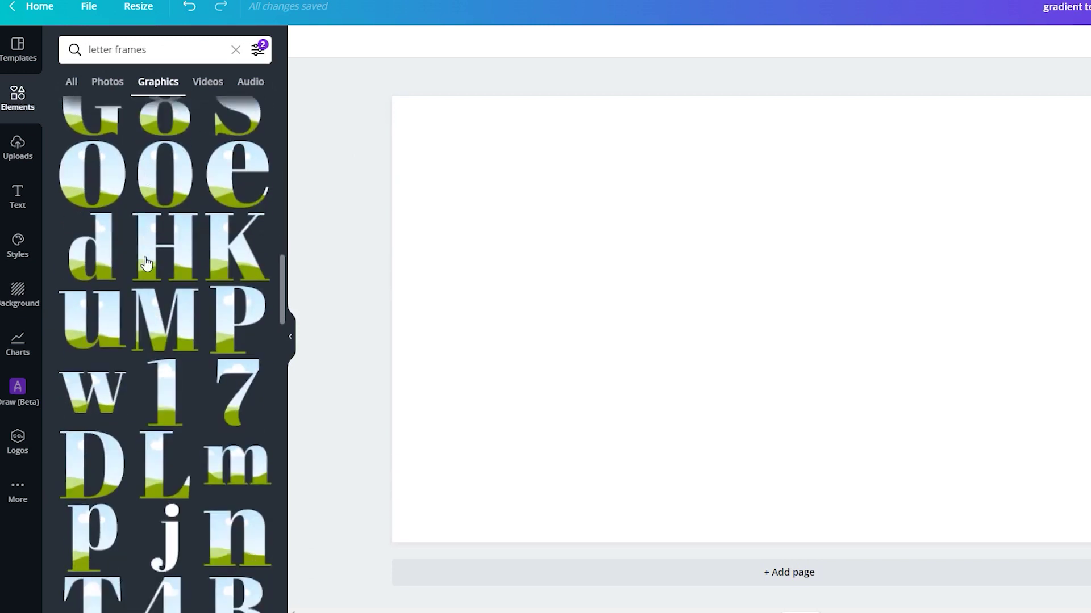
scroll(146, 262, down, 15)
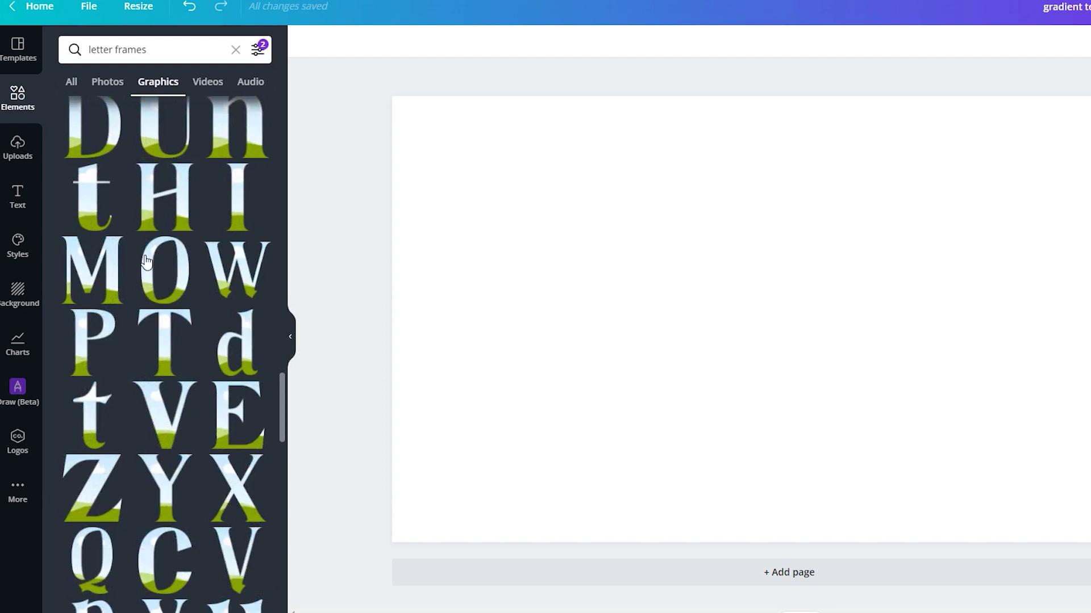
scroll(146, 263, down, 15)
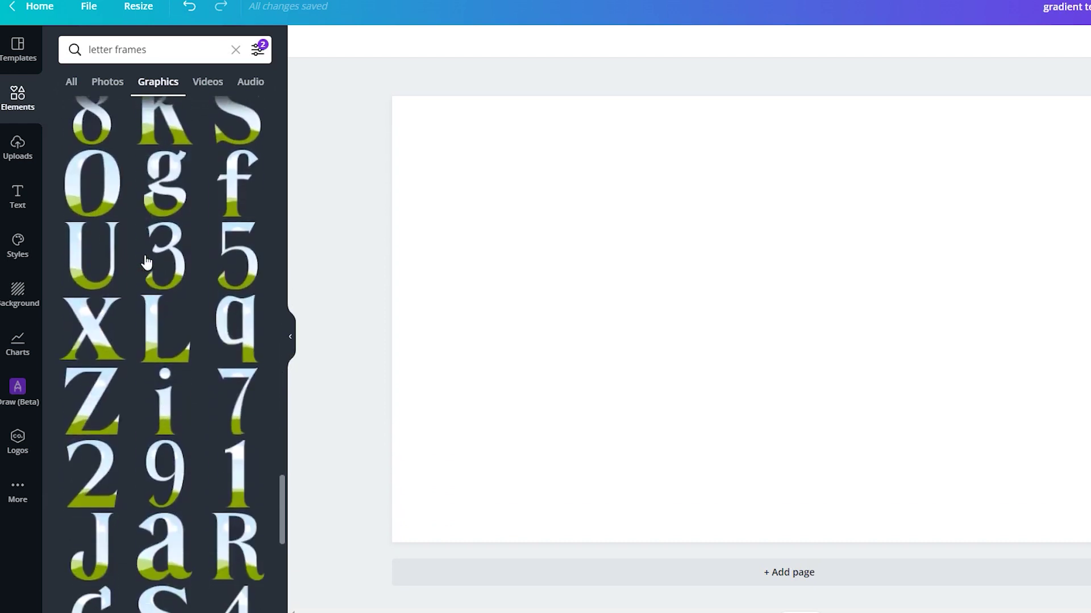
scroll(146, 261, down, 1)
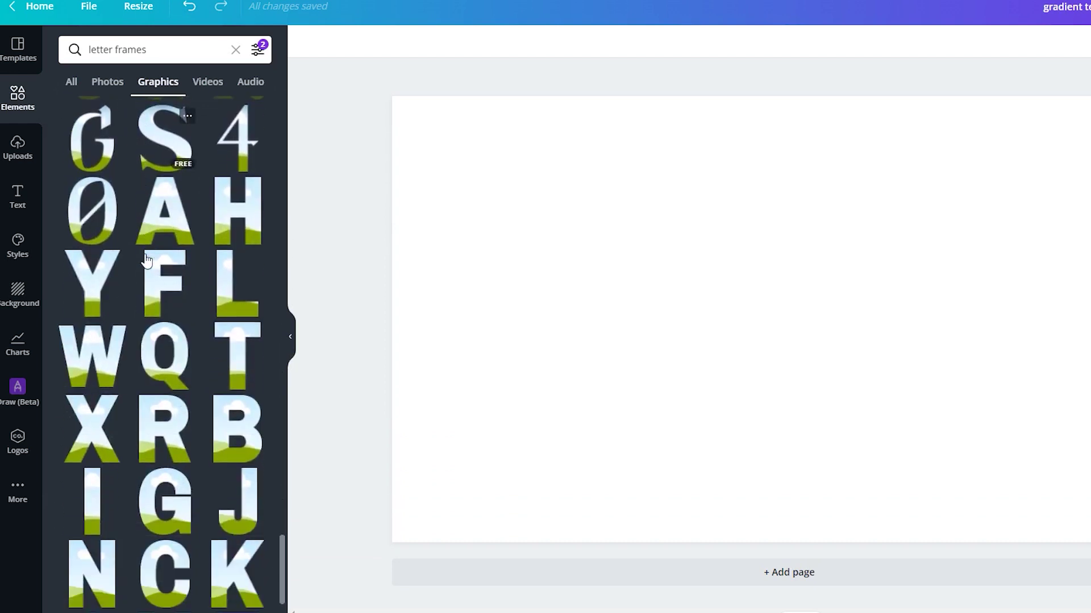
scroll(146, 260, down, 1)
click(239, 292)
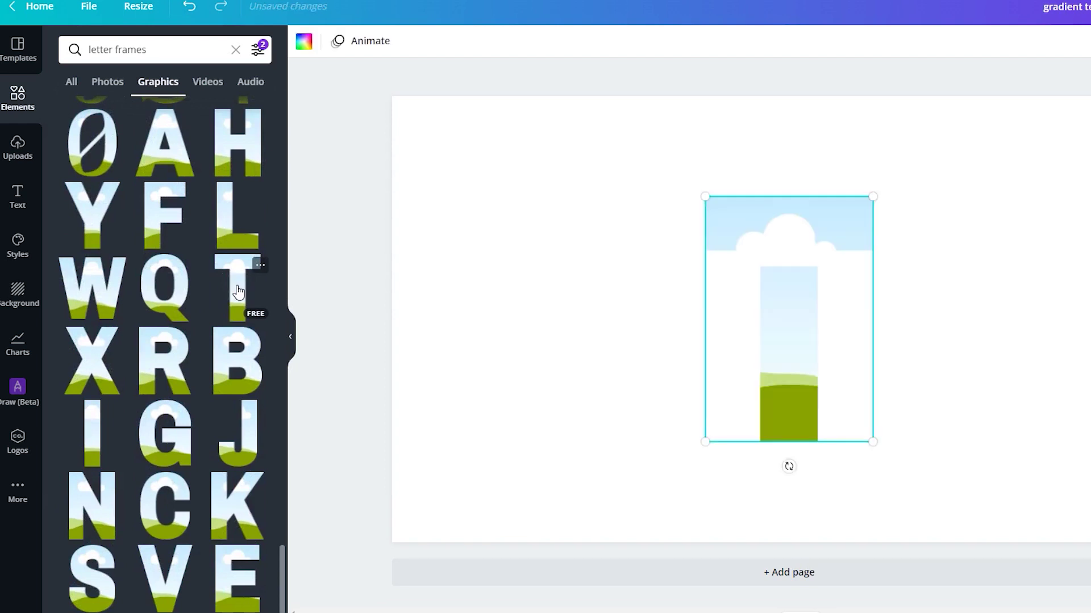
drag(752, 309, 557, 302)
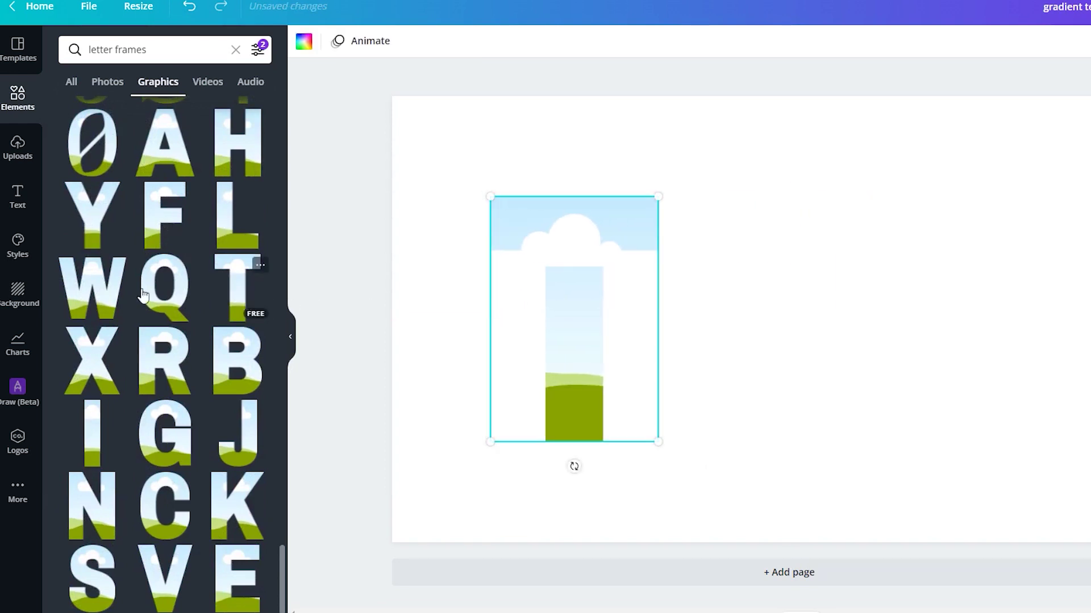
Step: Add the matching E and X letter frames and line them up in order beside the T
click(228, 581)
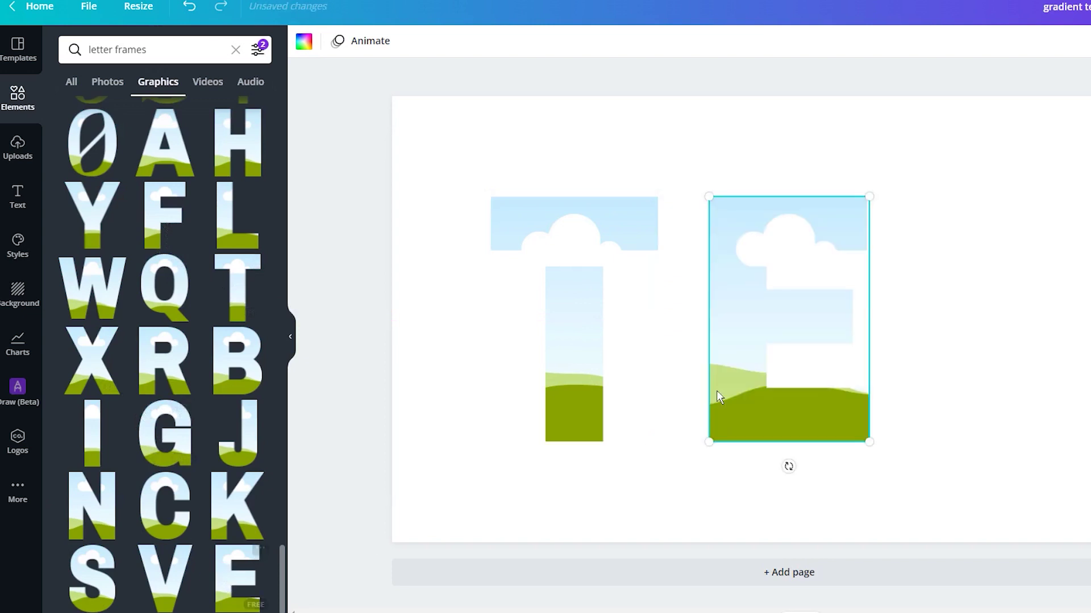
drag(777, 307, 746, 303)
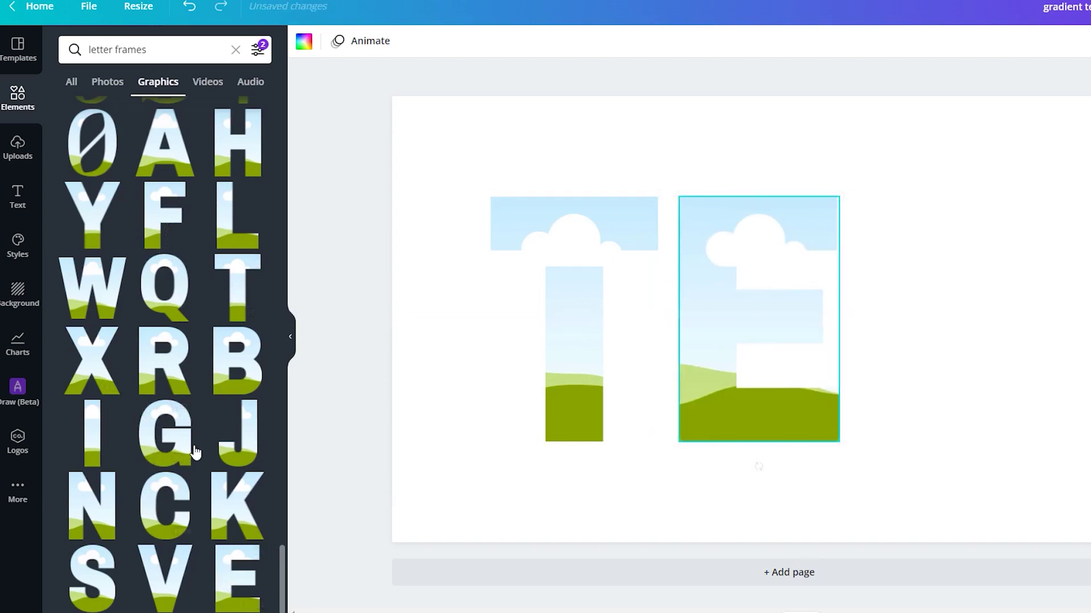
scroll(145, 338, down, 3)
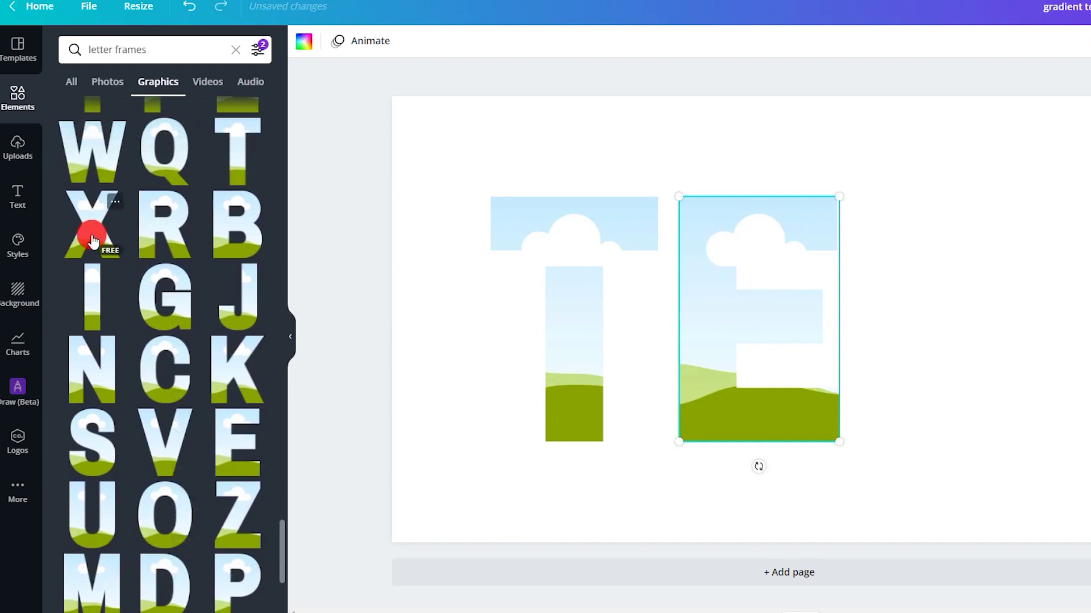
click(90, 233)
drag(844, 345, 945, 343)
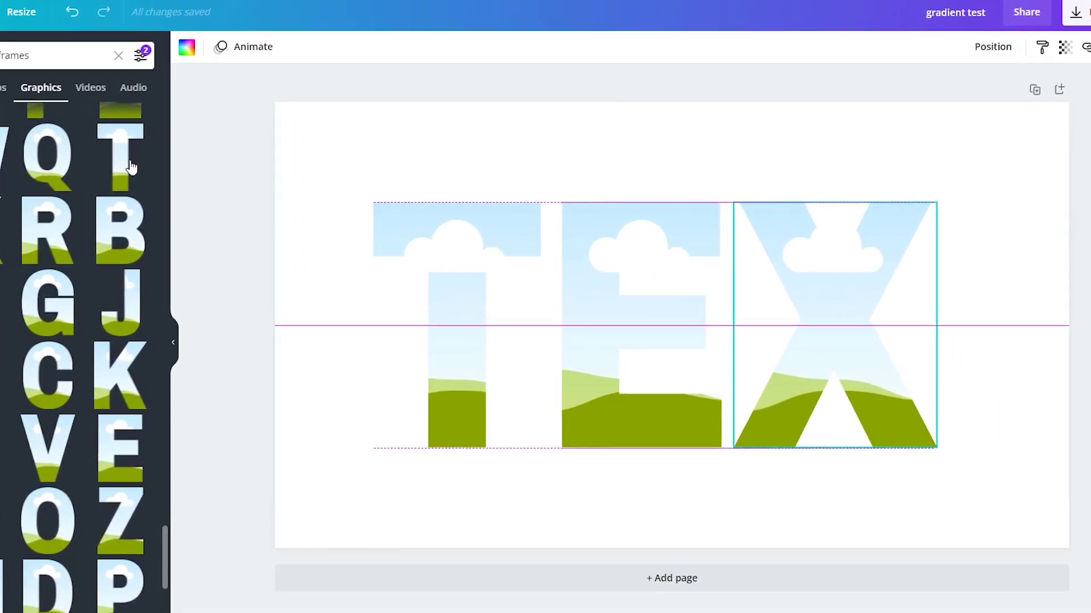
Step: Add a second T frame after the X and move the four letters closer together to spell TEXT across the page
click(245, 159)
drag(582, 341, 906, 329)
drag(387, 317, 334, 316)
drag(510, 326, 441, 326)
drag(730, 323, 660, 324)
mouse_move(879, 316)
mouse_down()
mouse_move(858, 314)
mouse_move(874, 332)
mouse_move(865, 324)
mouse_up()
click(110, 51)
click(0, 295)
click(2, 16)
Step: Set the page background to black and move the last T closer to the X
click(261, 127)
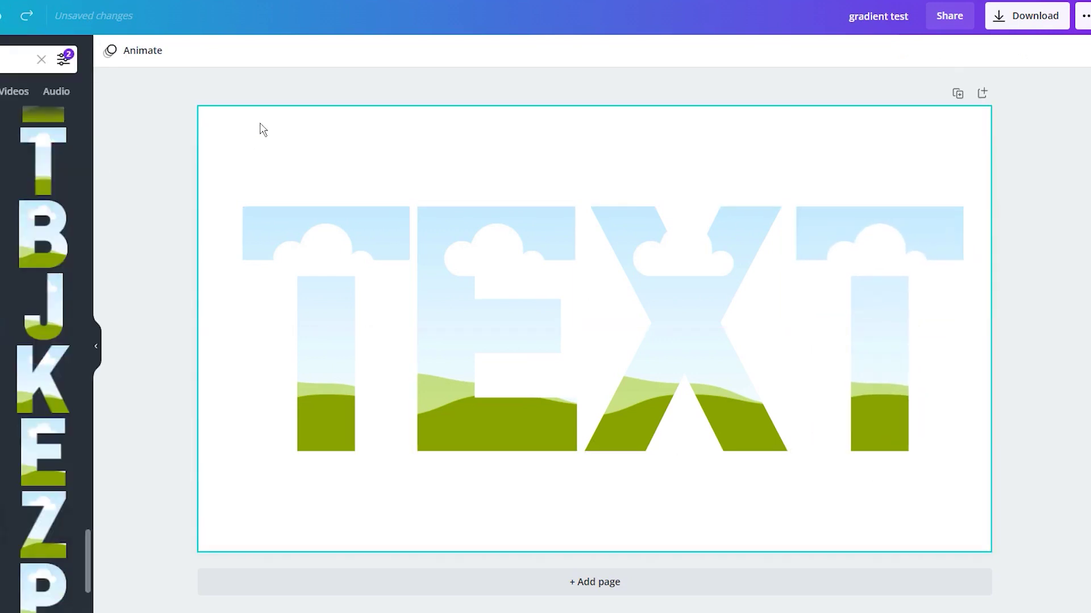
click(109, 50)
click(109, 176)
drag(867, 263, 857, 257)
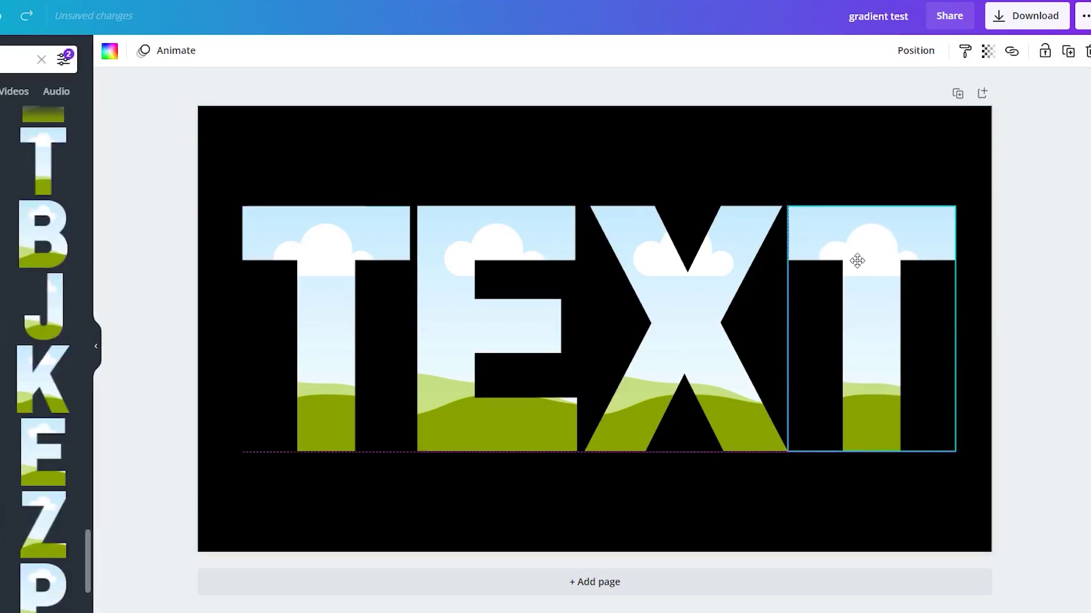
Step: Fill all four letter frames, T, E, X and T, with the uploaded orange-to-purple gradient image
click(162, 260)
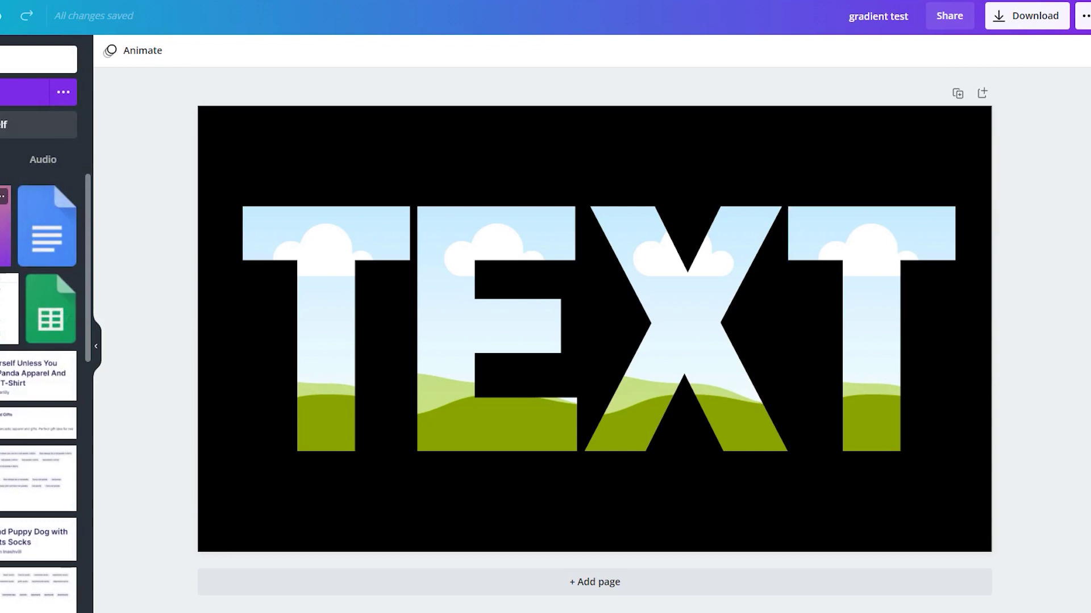
click(5, 227)
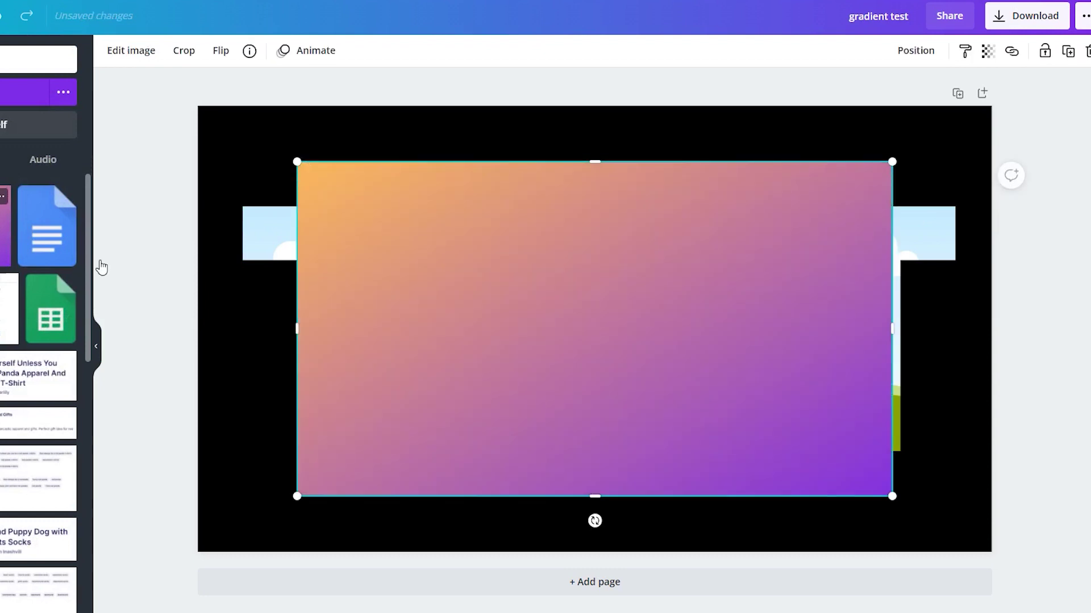
drag(451, 317, 291, 242)
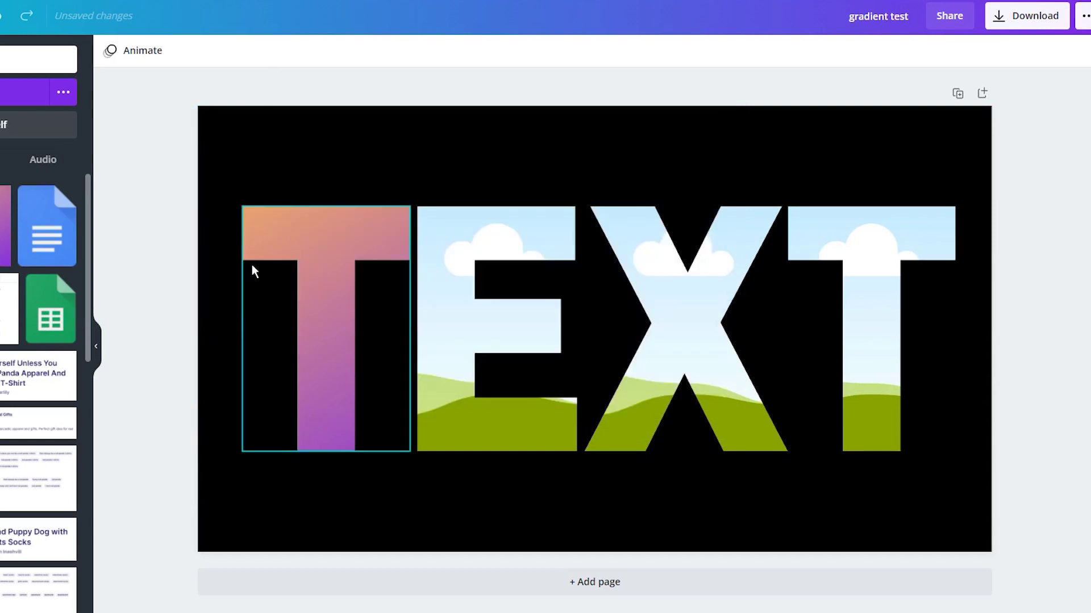
drag(3, 199, 493, 316)
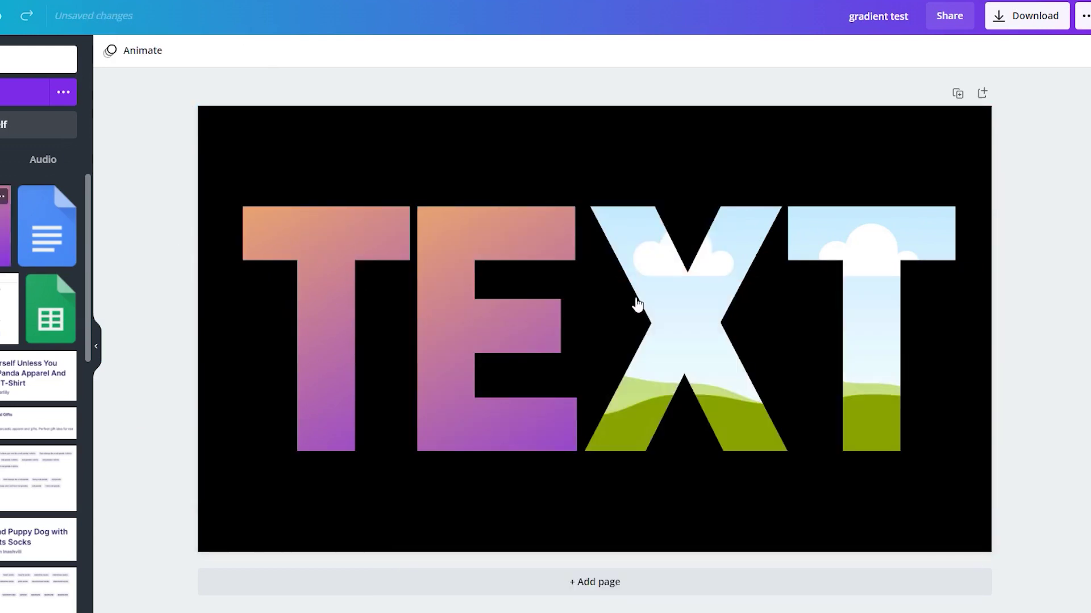
drag(638, 301, 676, 301)
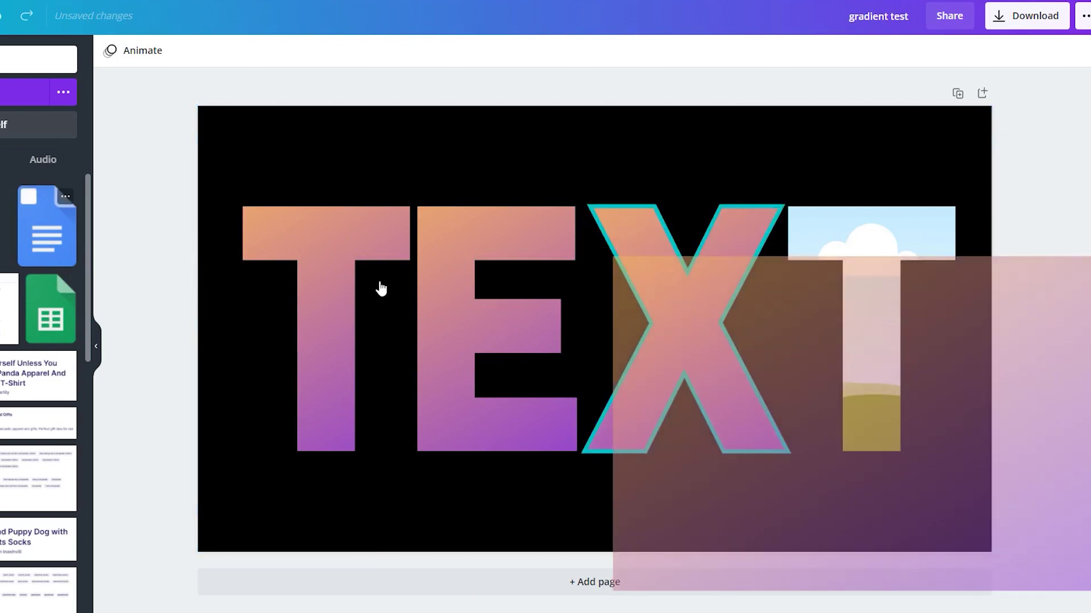
drag(4, 228, 874, 287)
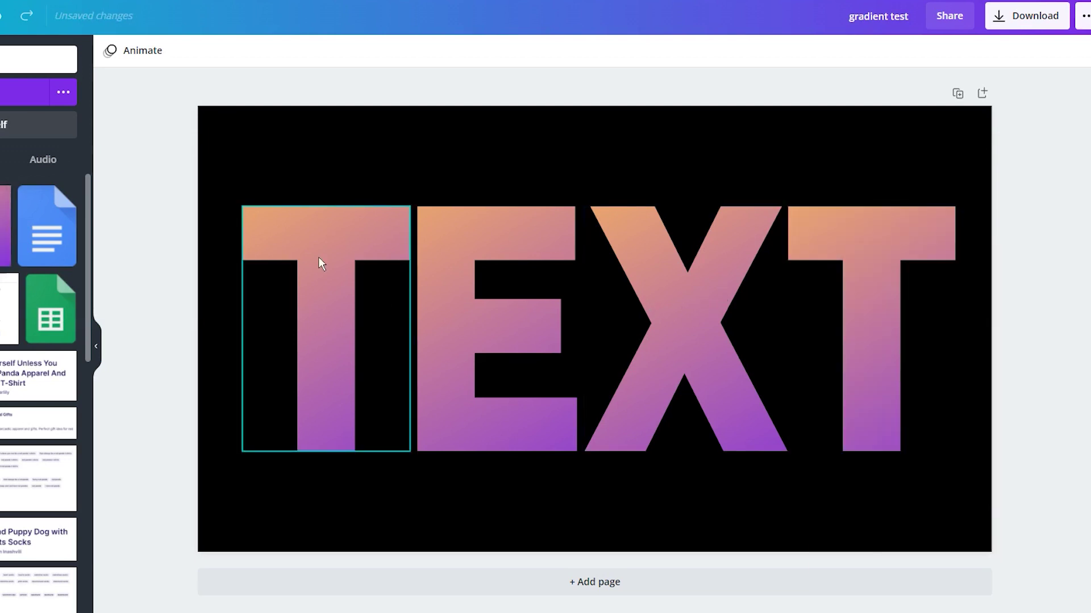
Step: Enlarge and reposition the gradient image inside the first T frame so it spans the width of the whole word
double_click(318, 256)
drag(547, 452, 795, 592)
drag(573, 334, 657, 237)
drag(883, 500, 991, 552)
click(1047, 516)
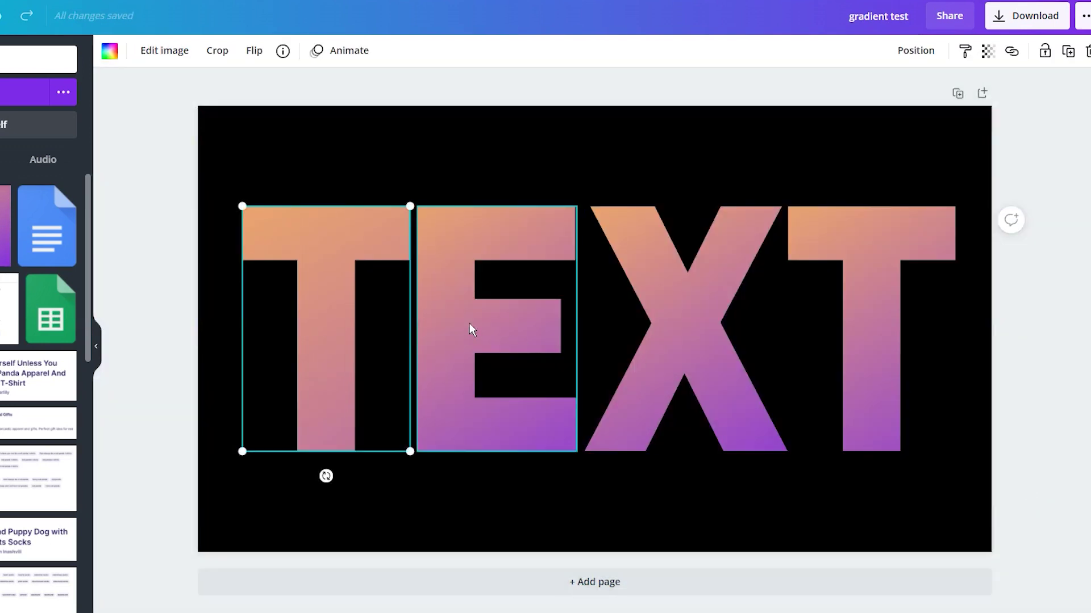
Step: Enlarge and reposition the gradient image inside the E frame to spread it across the whole word
double_click(469, 323)
drag(468, 322, 460, 230)
drag(274, 205, 219, 173)
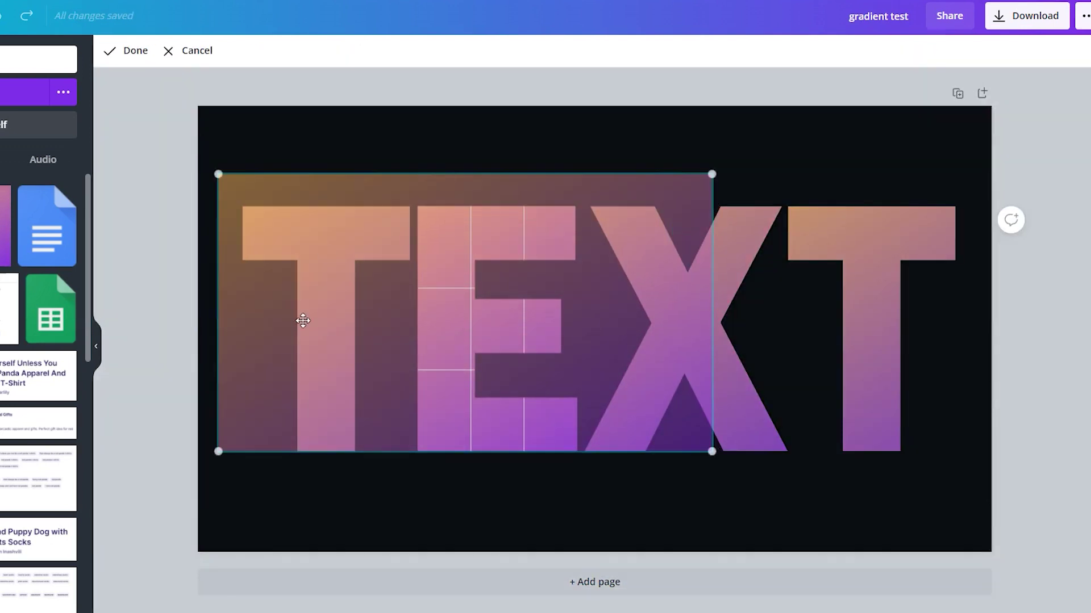
drag(714, 453, 896, 553)
key(Return)
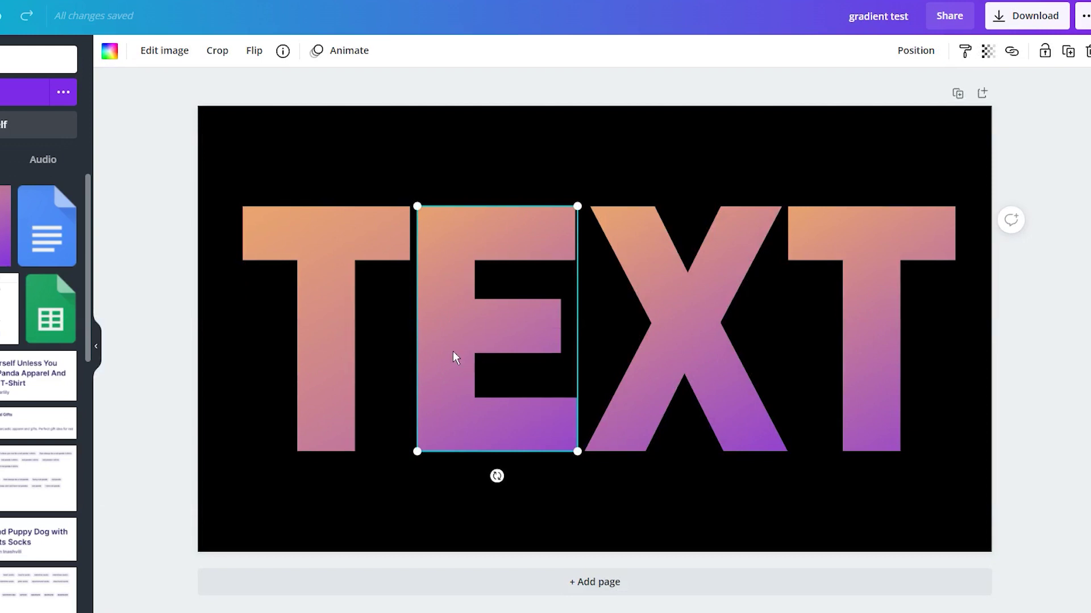
double_click(452, 352)
click(134, 334)
drag(577, 200, 679, 170)
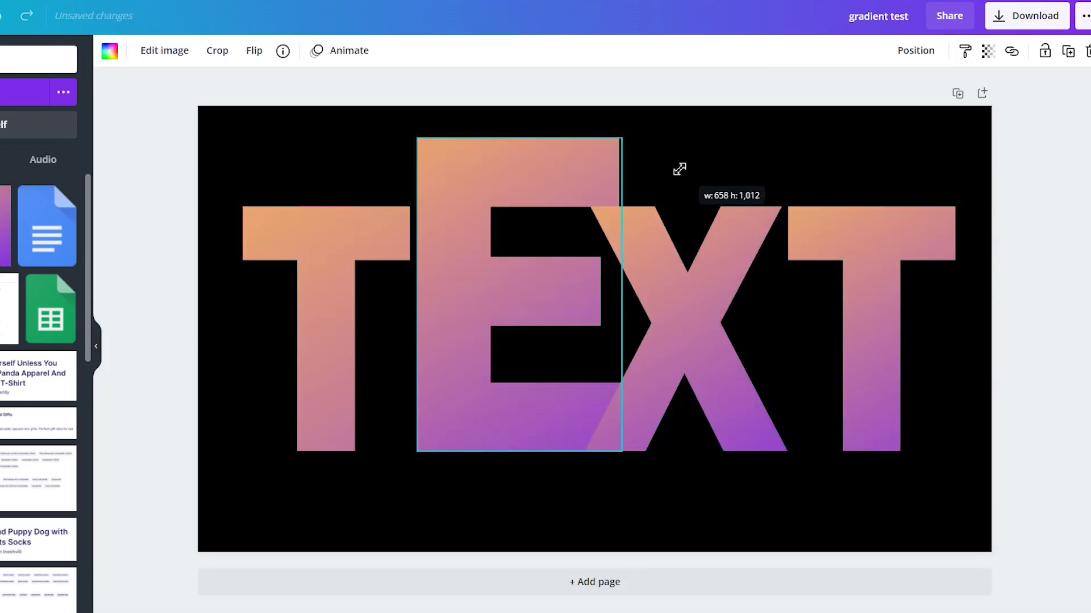
click(1, 15)
Step: Scale and shift the gradient image inside the E frame until it covers the full page area
double_click(438, 287)
drag(438, 287, 556, 273)
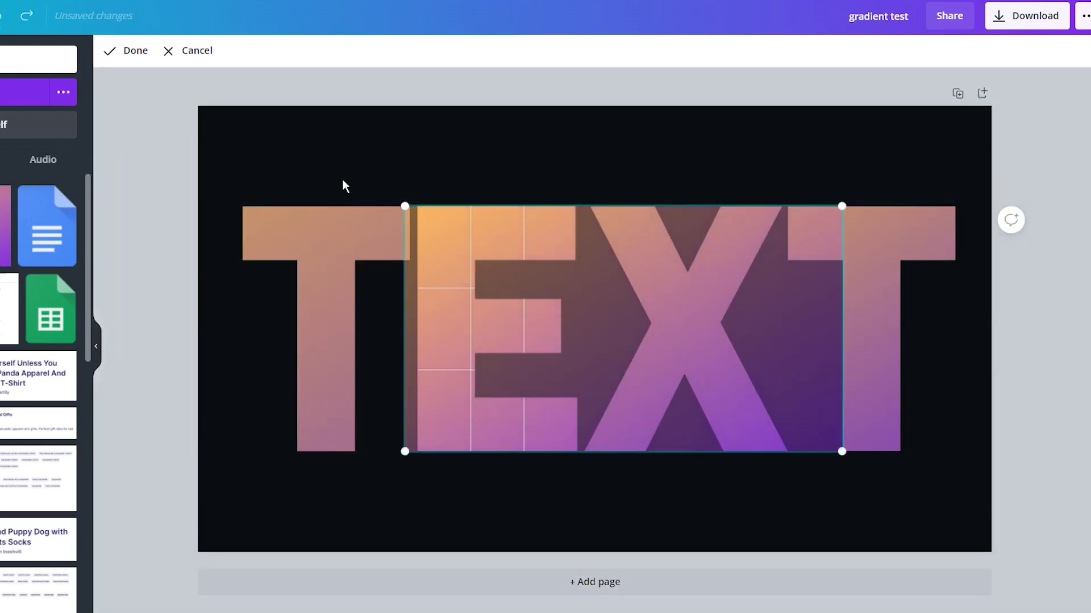
drag(403, 205, 222, 107)
drag(320, 209, 278, 216)
drag(810, 454, 1017, 513)
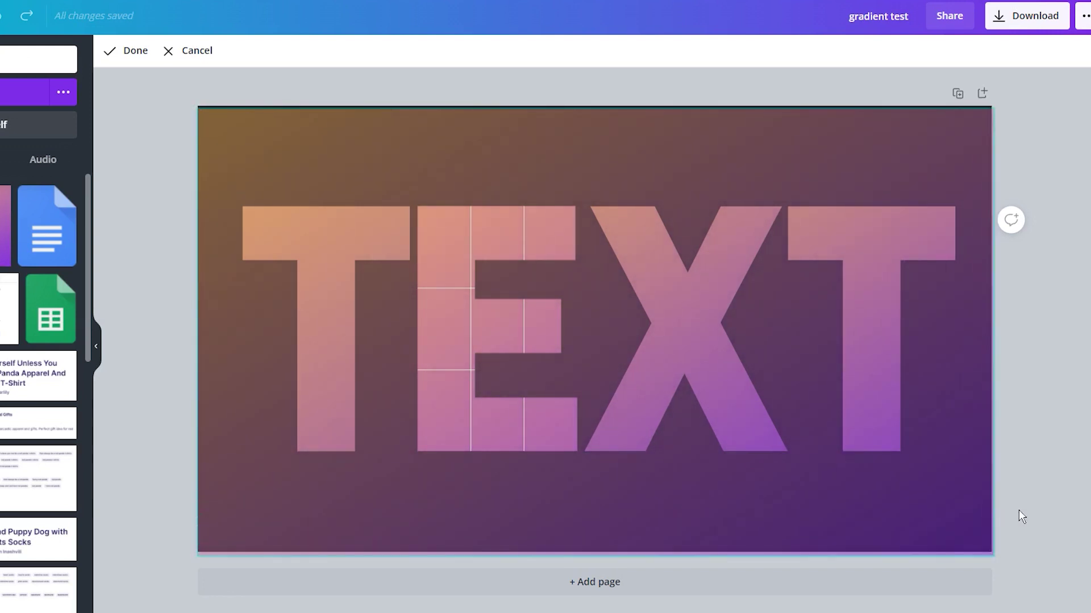
click(112, 52)
Step: Enlarge and reposition the gradient image inside the X frame so it covers the full page area
double_click(651, 311)
drag(651, 311, 524, 275)
drag(475, 202, 289, 153)
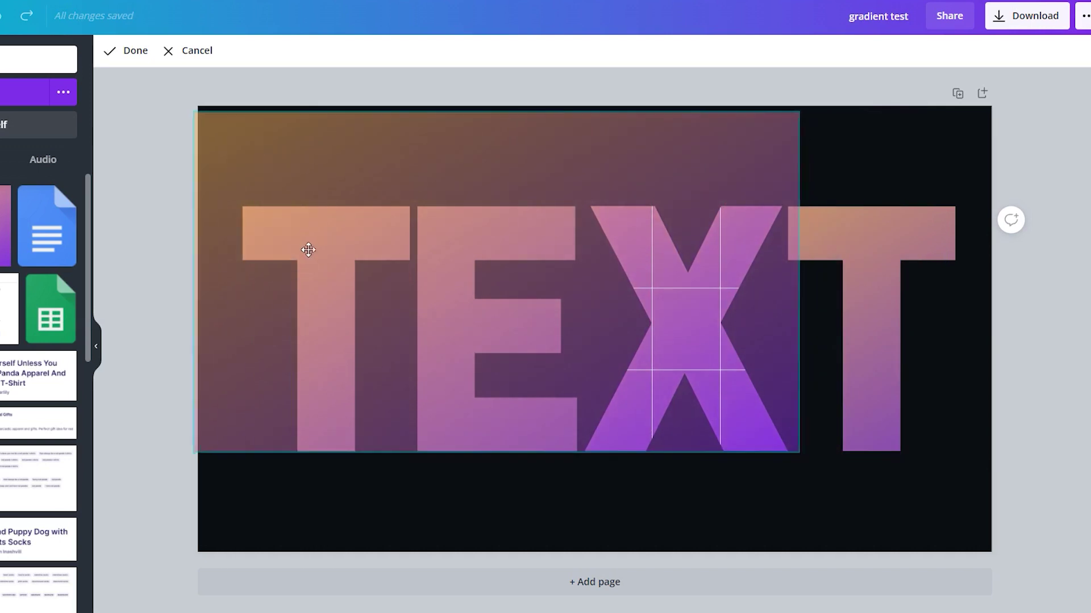
drag(799, 453, 969, 501)
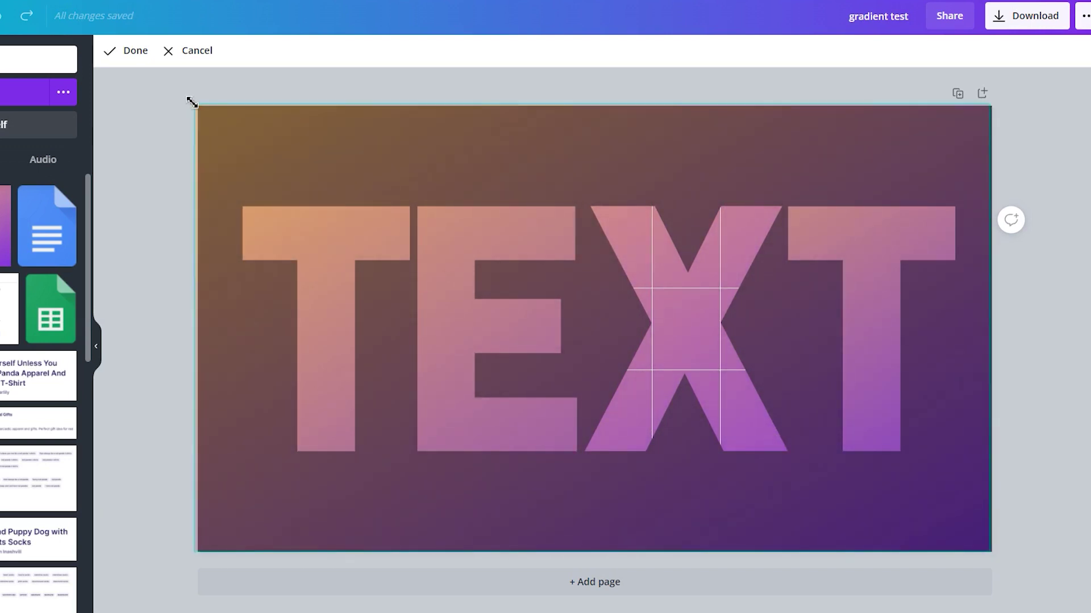
drag(192, 103, 195, 105)
click(108, 53)
Step: Enlarge and reposition the gradient image inside the last T frame so it spans the whole word
double_click(898, 354)
drag(893, 350, 664, 335)
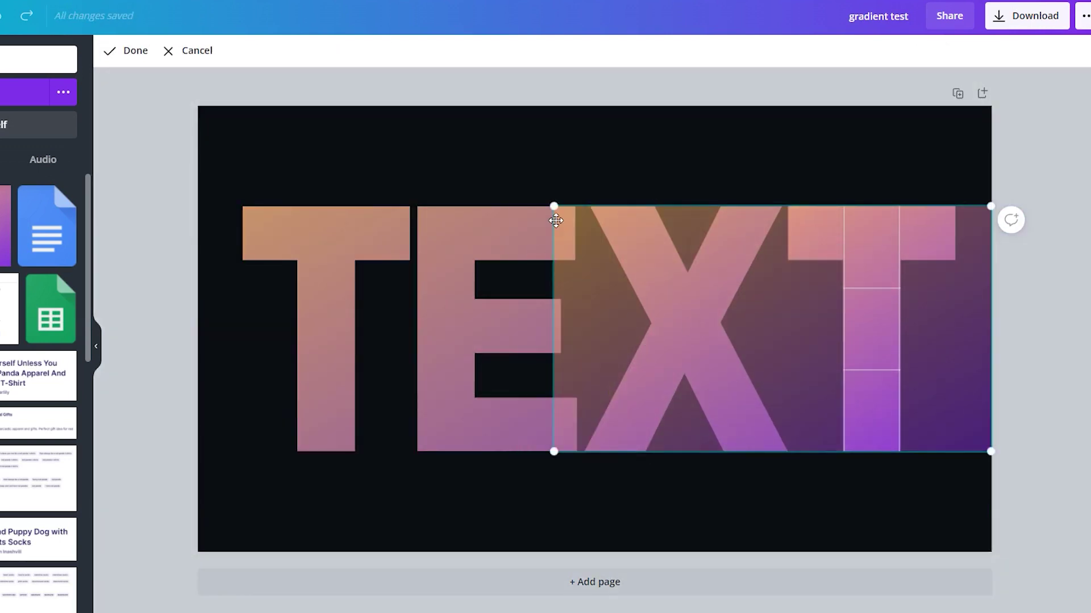
drag(556, 221, 370, 103)
drag(370, 450, 174, 484)
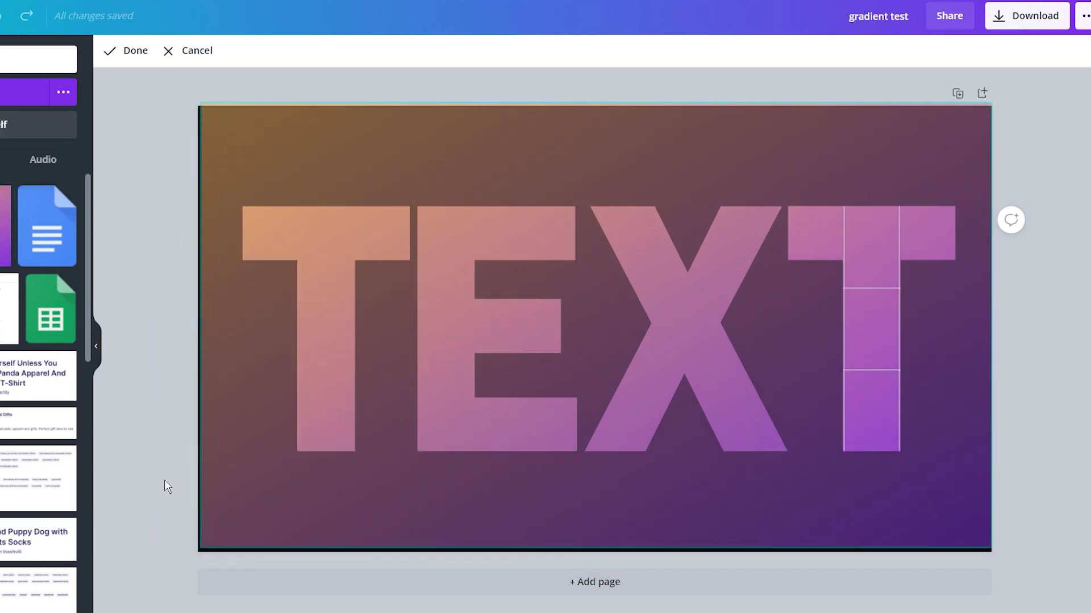
click(108, 54)
click(153, 178)
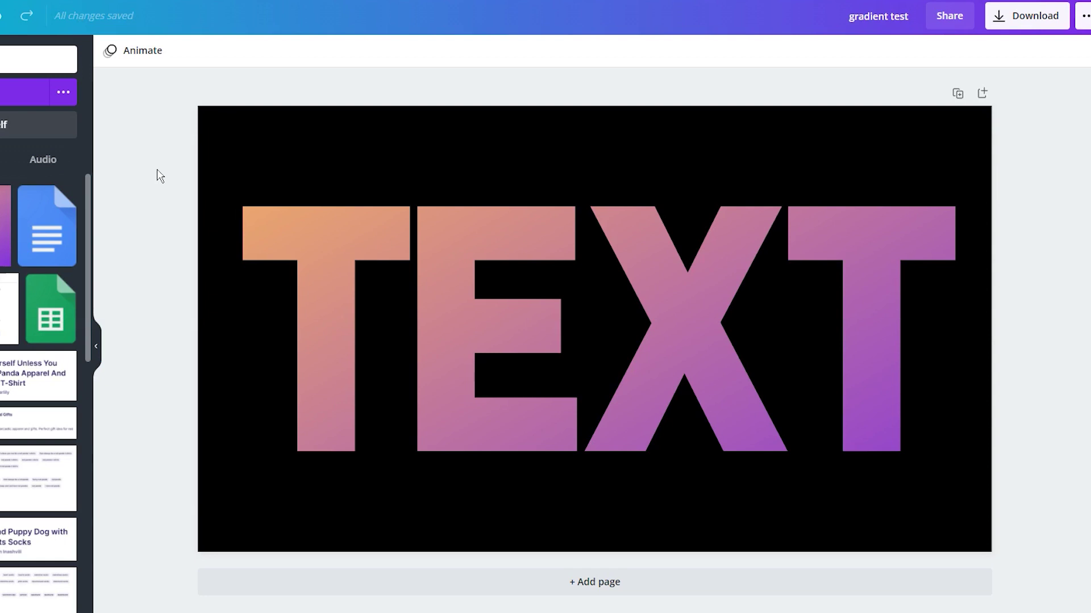
Step: Change the page background behind the gradient letters to white
click(232, 137)
click(110, 53)
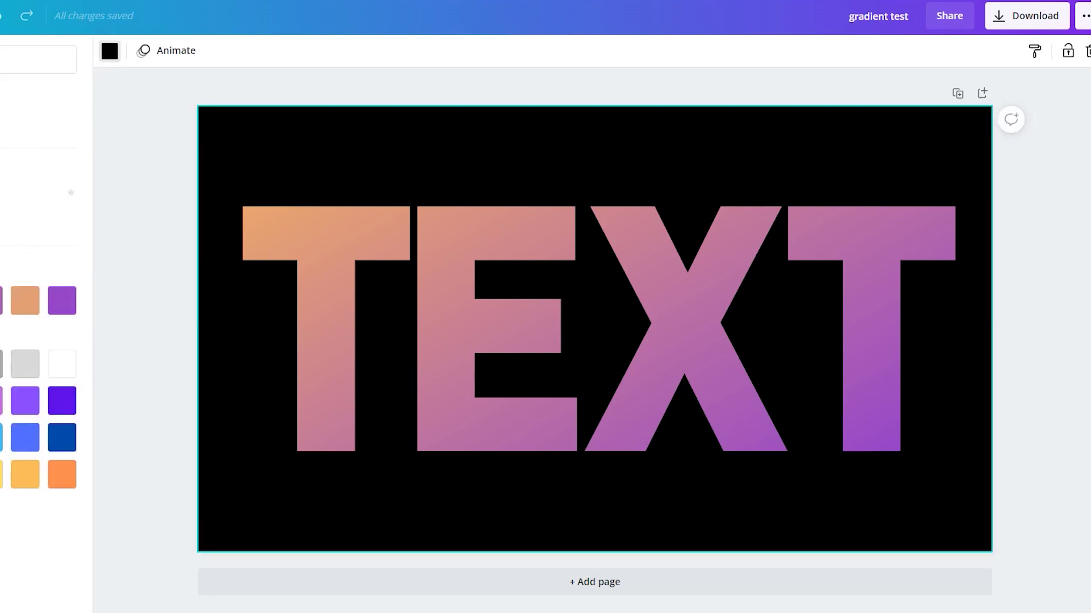
click(61, 364)
click(162, 179)
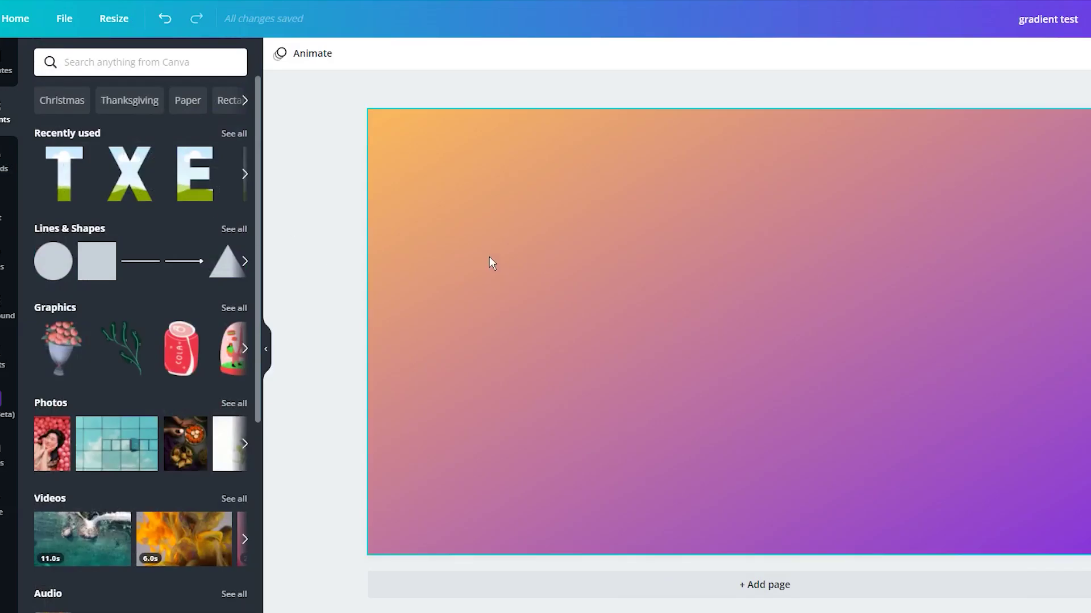
Step: Add a heading reading TEXT on the gradient page and enlarge it to about size 597
click(4, 214)
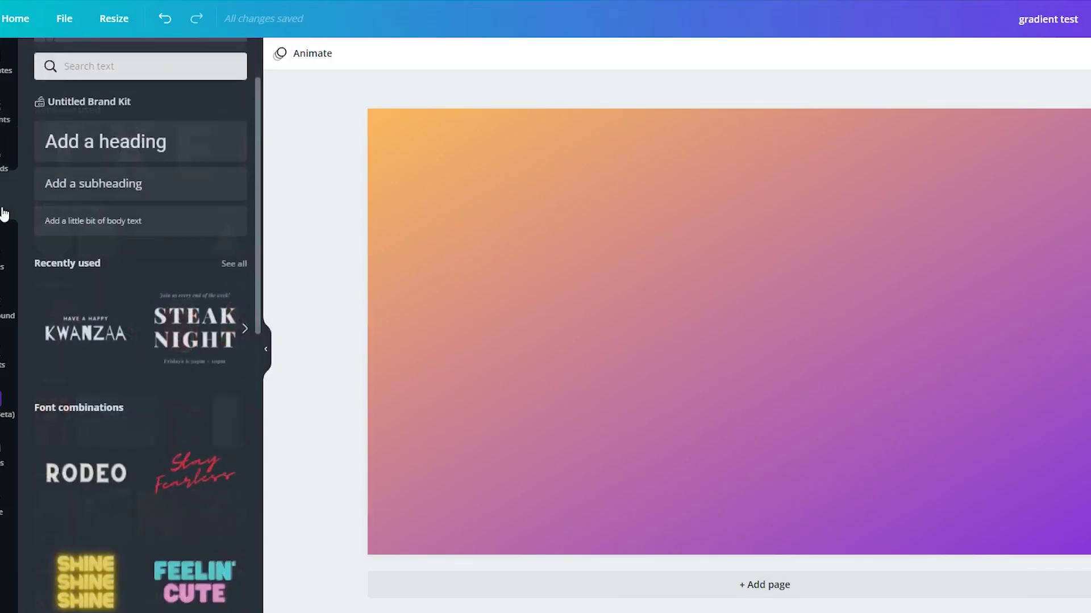
click(63, 142)
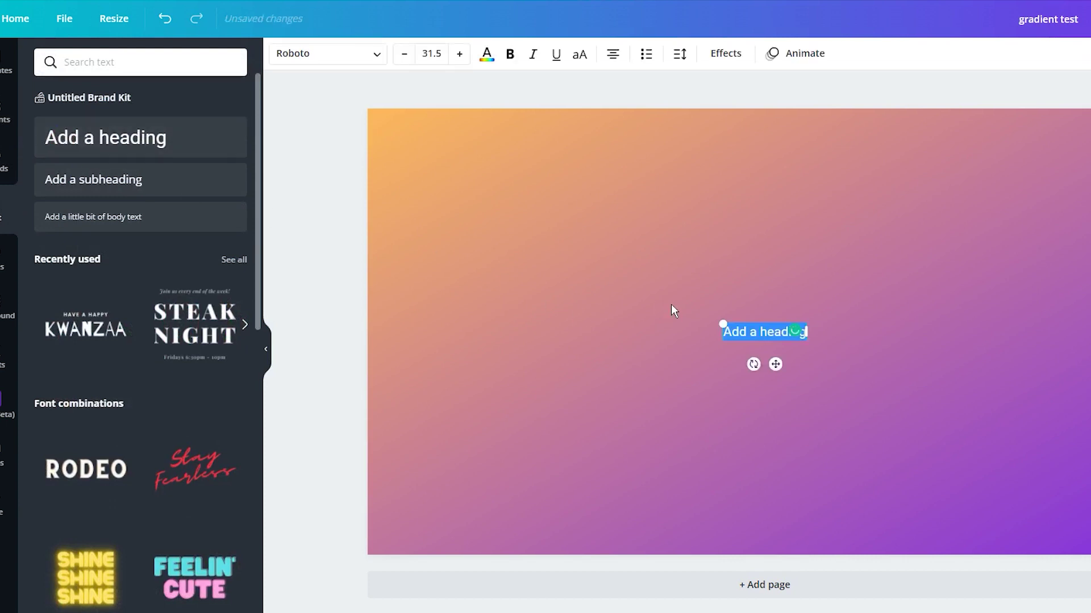
text(TEXT)
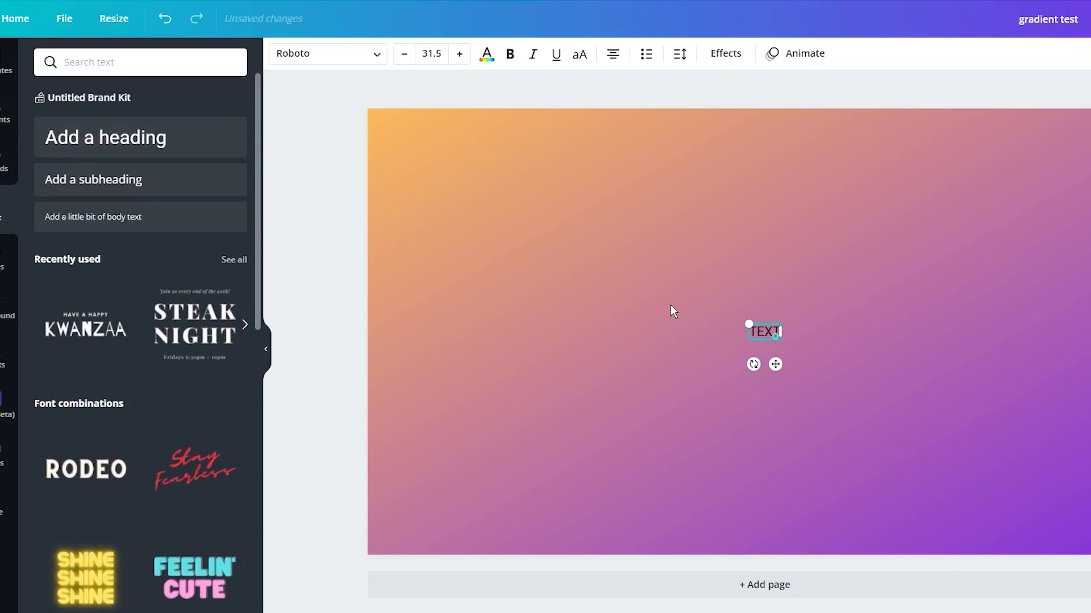
drag(747, 324, 452, 190)
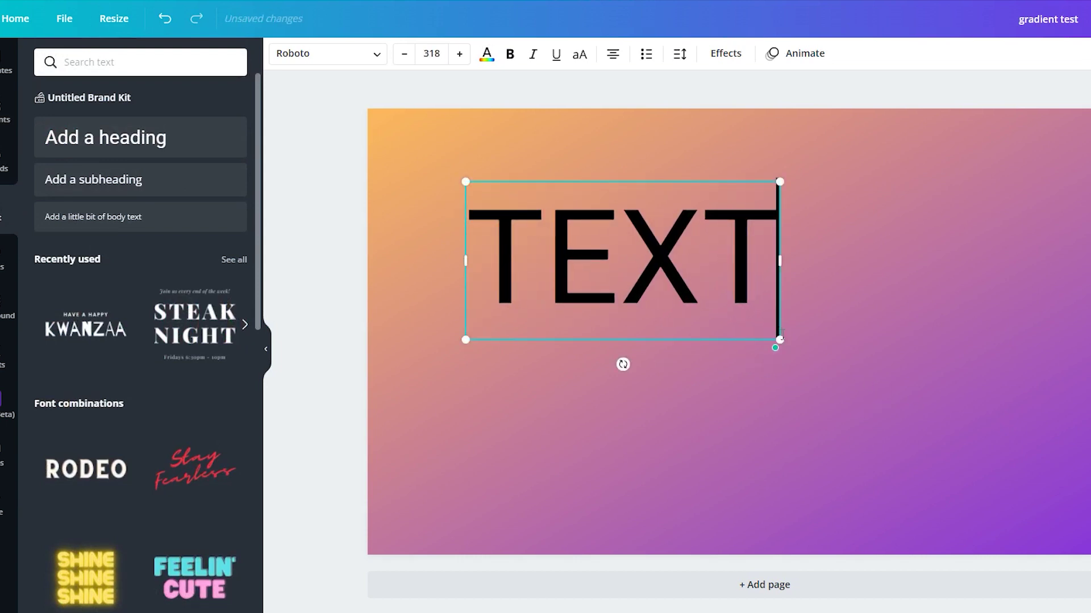
drag(780, 340, 1050, 435)
Step: Set the TEXT heading's font to Garet ExtraBold and try the bold style on it
drag(1051, 329, 435, 250)
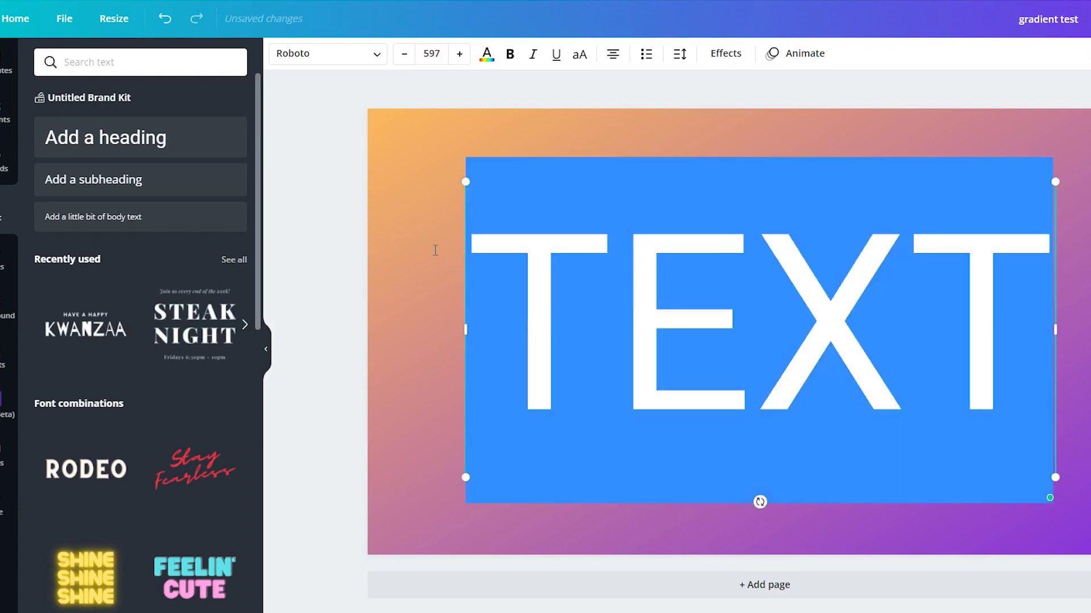
click(292, 61)
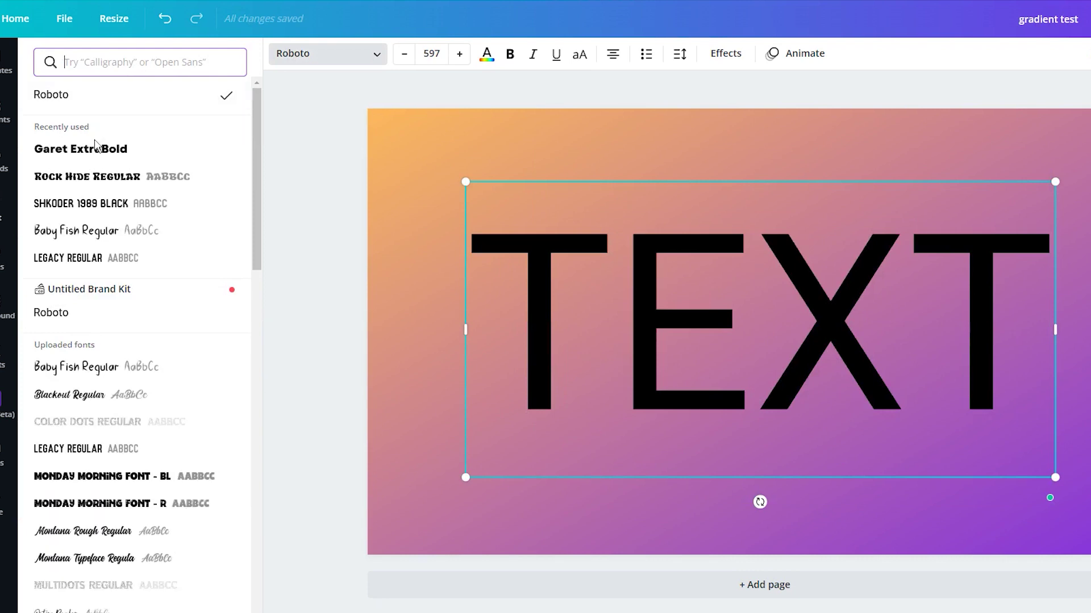
click(95, 151)
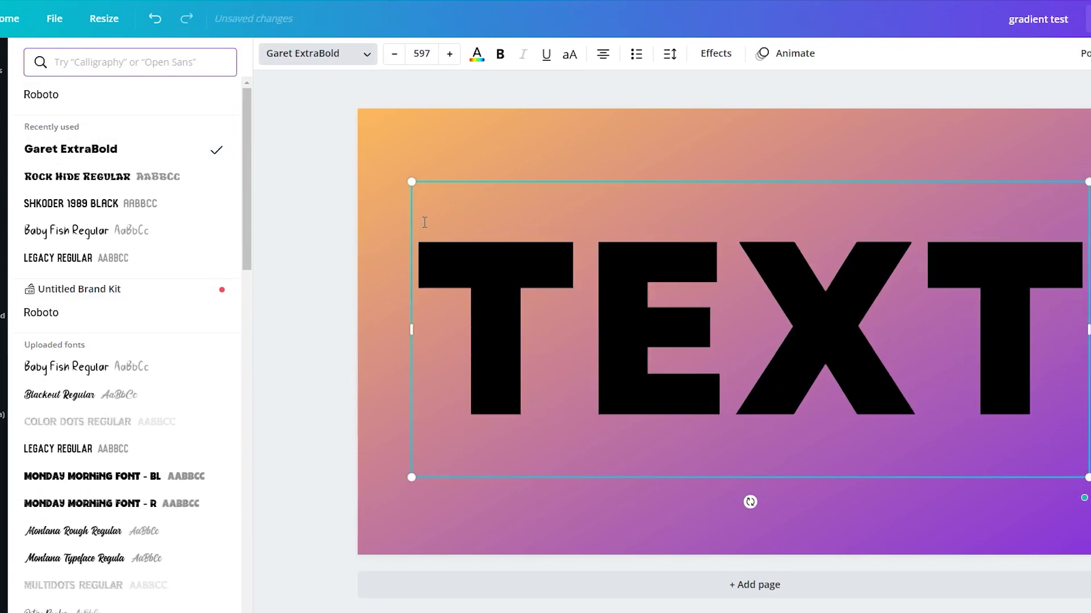
click(193, 207)
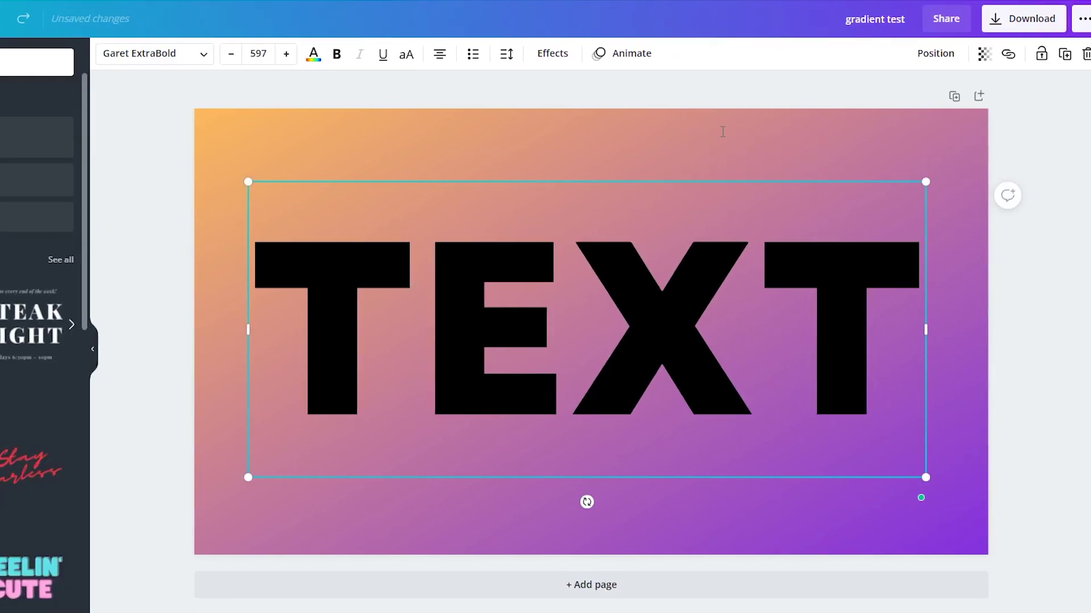
click(336, 55)
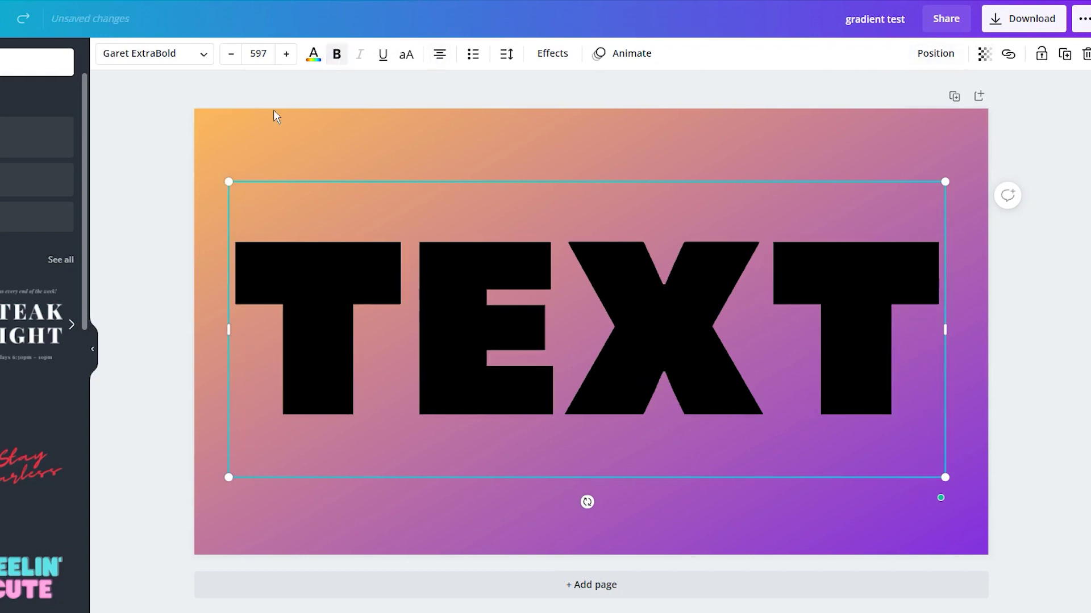
click(337, 56)
Step: Colour the TEXT heading white and set its transparency to 36
click(314, 55)
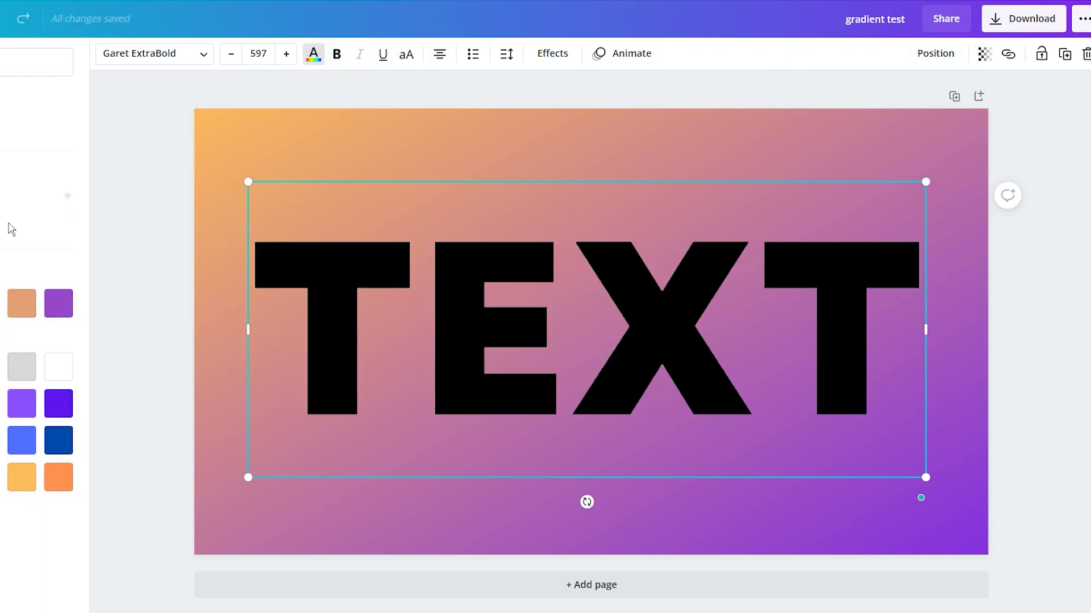
click(58, 366)
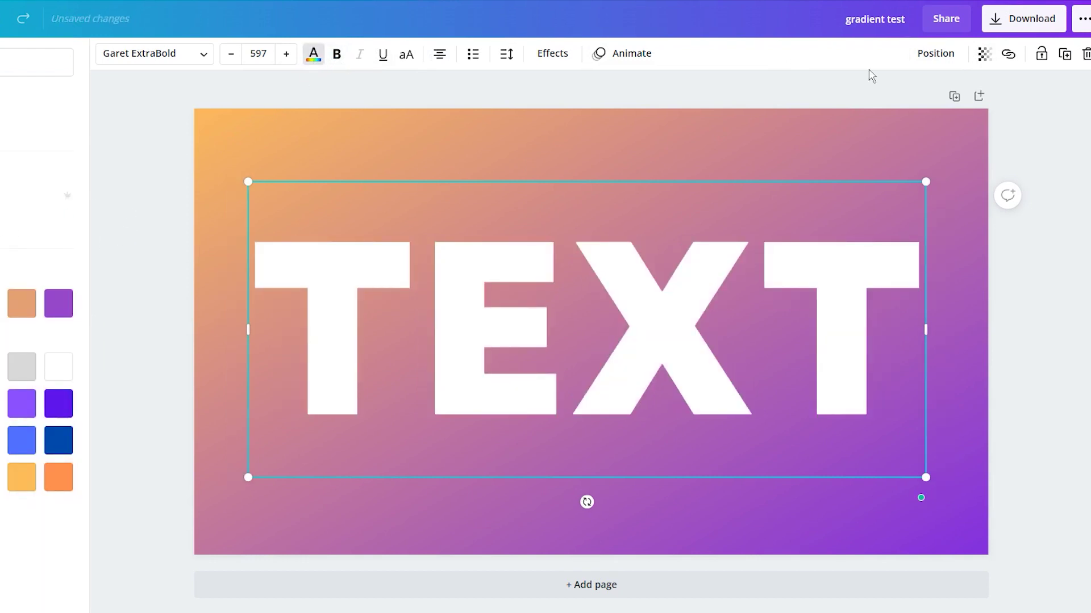
click(985, 54)
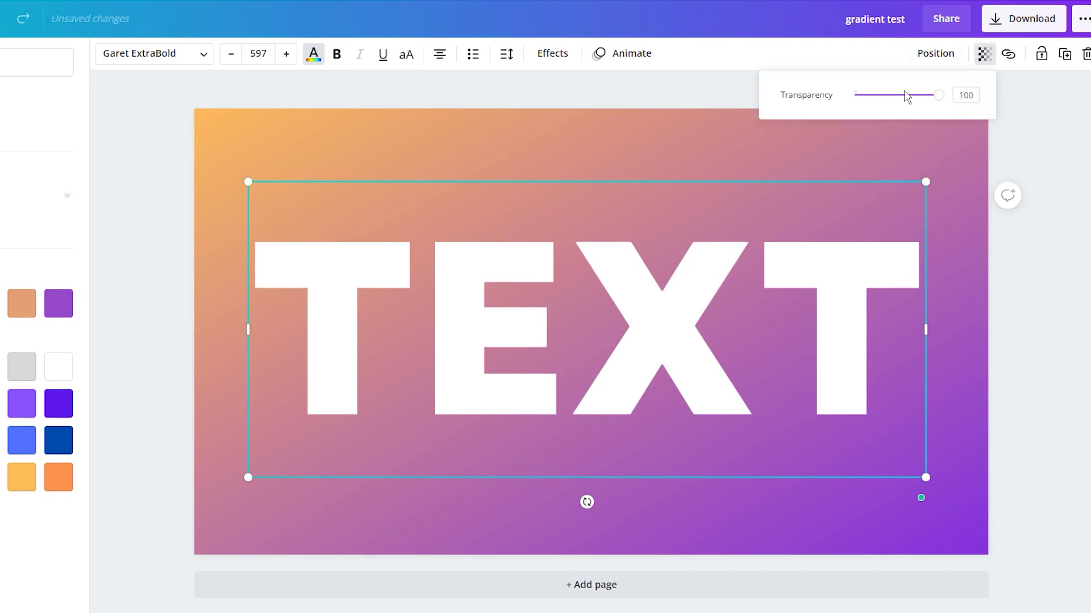
drag(906, 96, 885, 99)
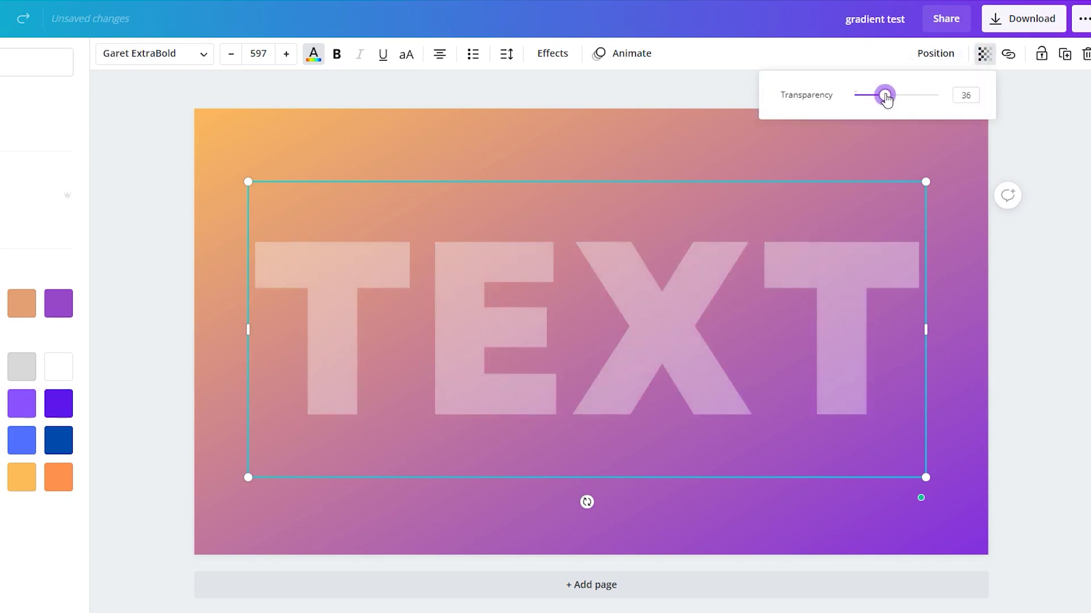
click(707, 88)
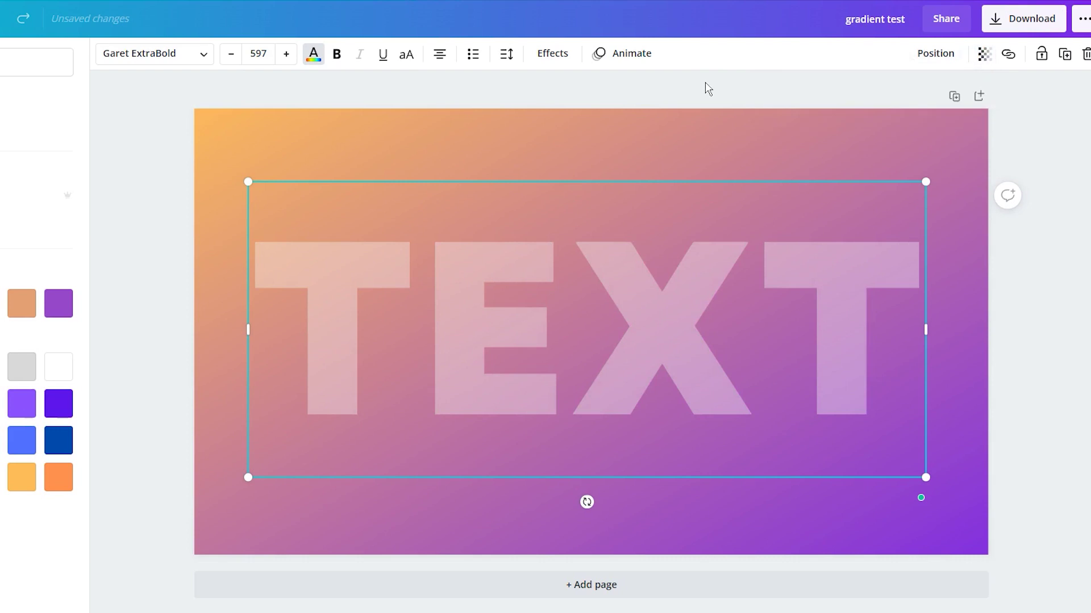
Step: Download the design with the semi-transparent heading as a PNG file
click(991, 23)
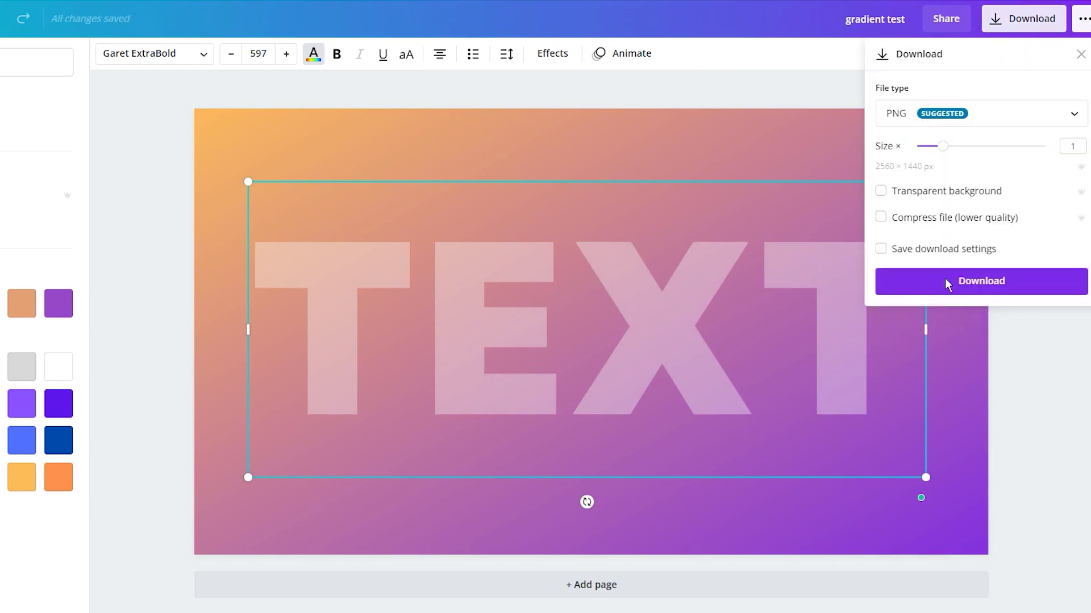
click(945, 282)
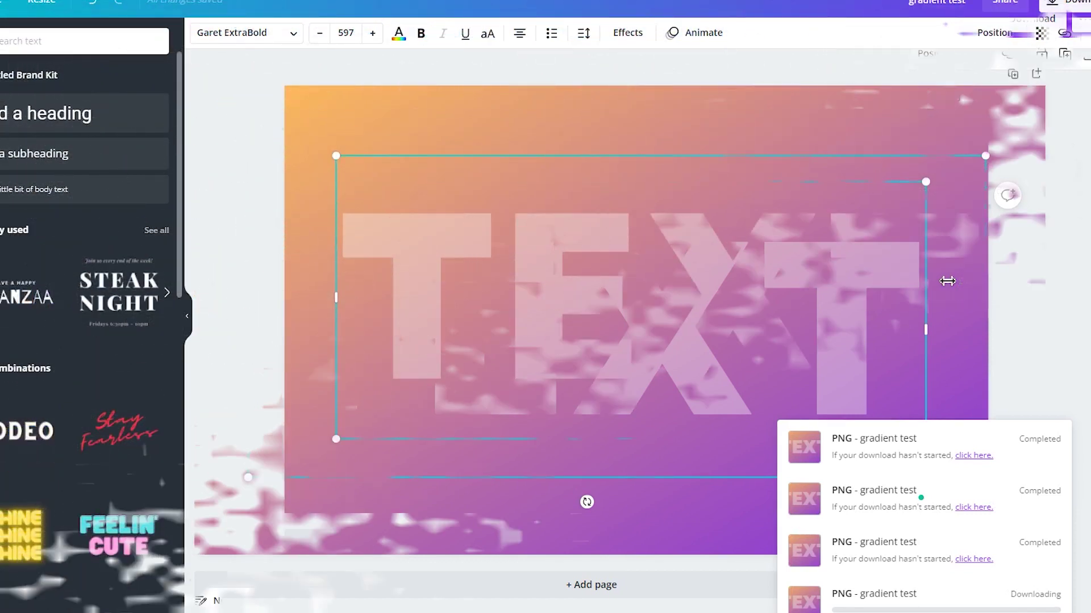
Step: Add a second page, place the uploaded TEXT gradient image on it and enlarge the image to nearly fill the page
click(668, 541)
click(1, 193)
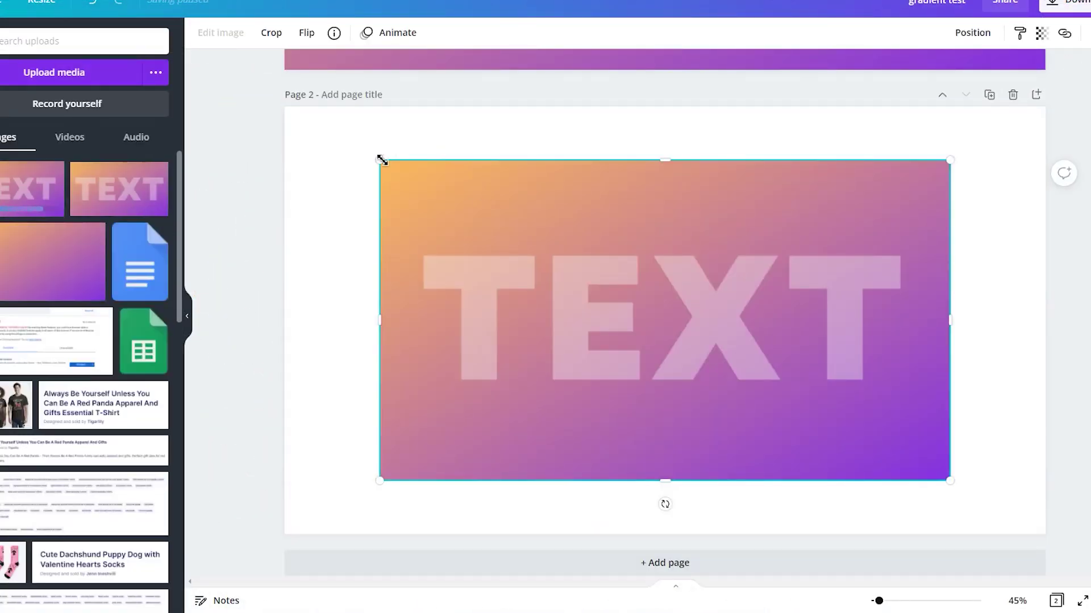
drag(379, 160, 305, 117)
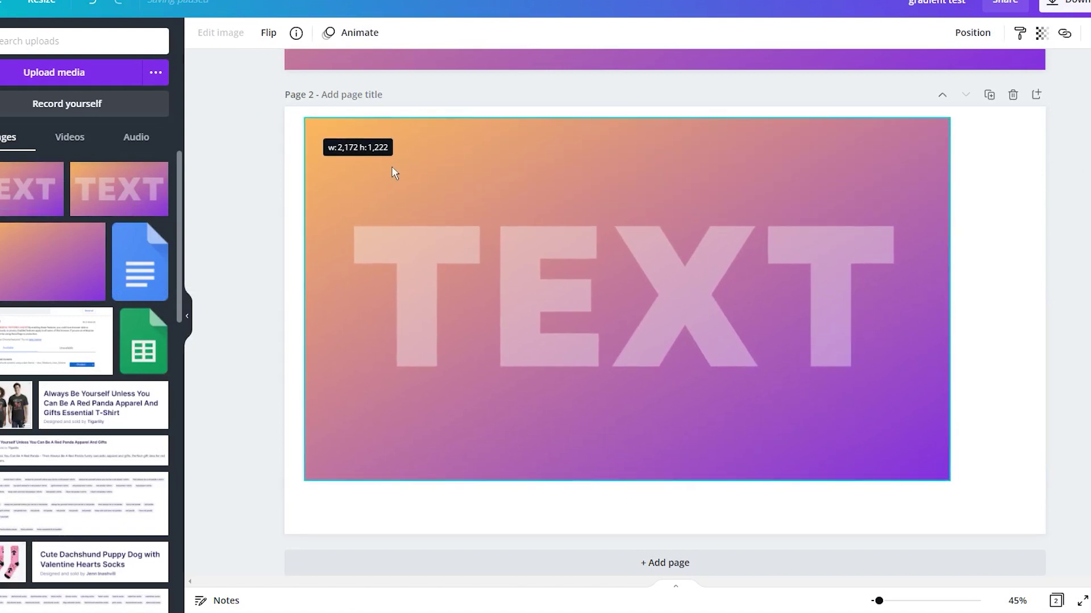
drag(952, 483, 1007, 518)
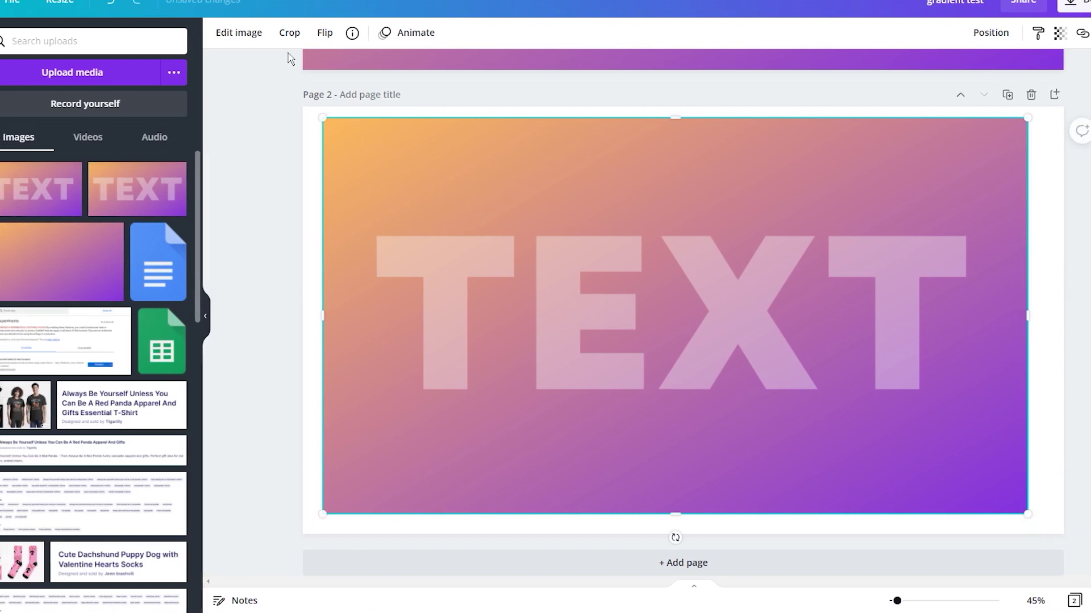
Step: Remove the gradient background from the TEXT image with Background Remover and apply the result
click(261, 35)
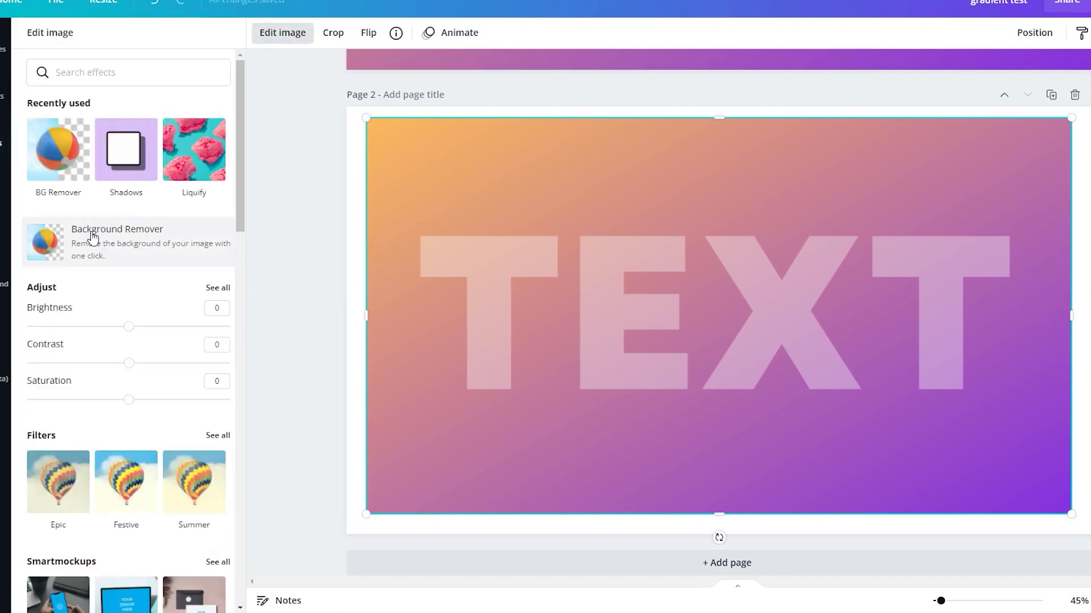
click(92, 237)
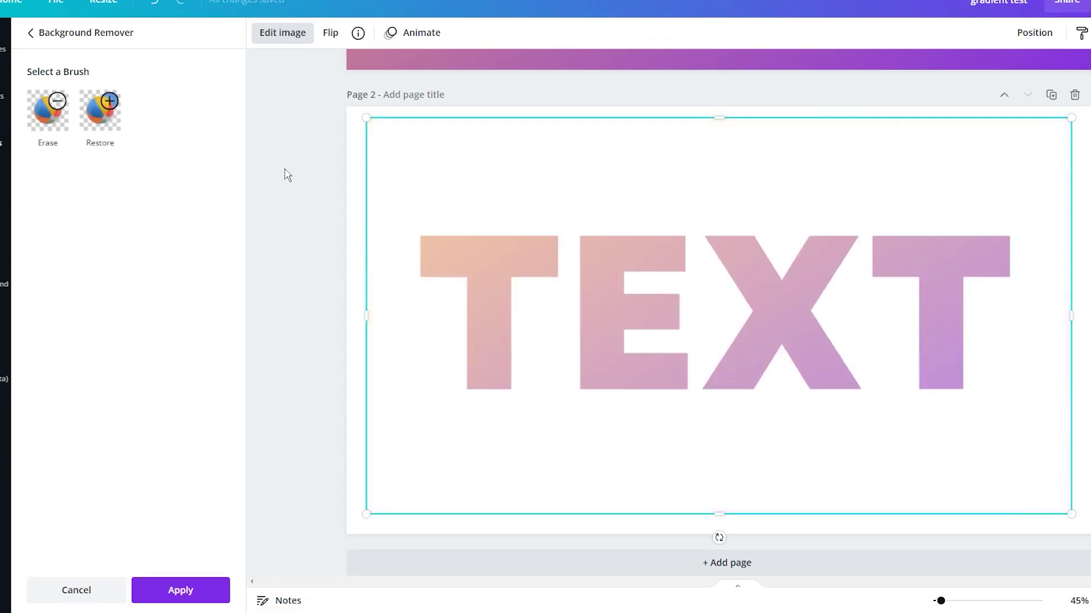
click(171, 601)
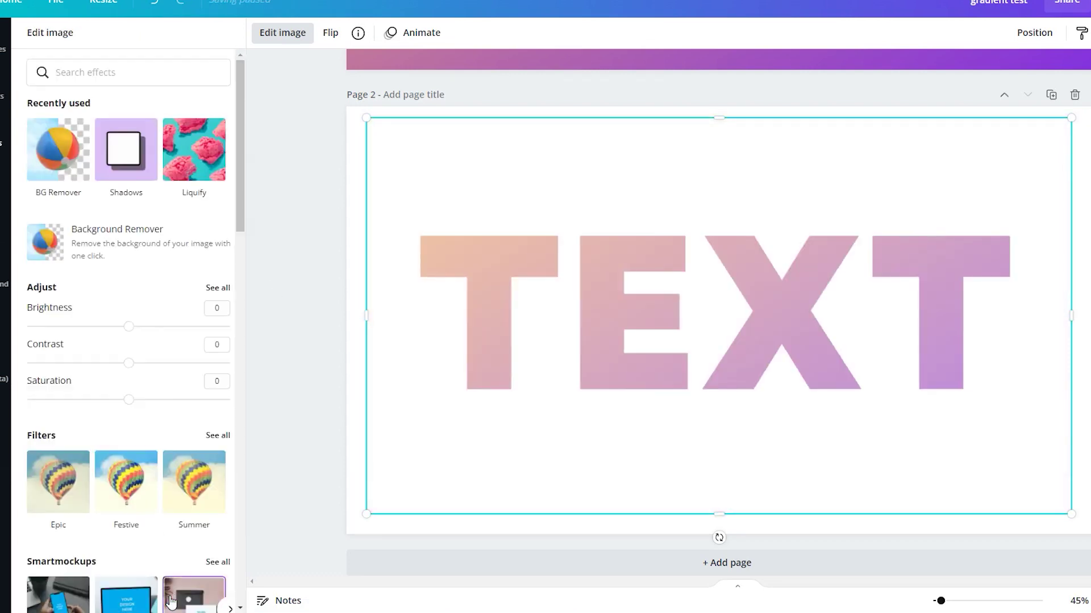
click(285, 323)
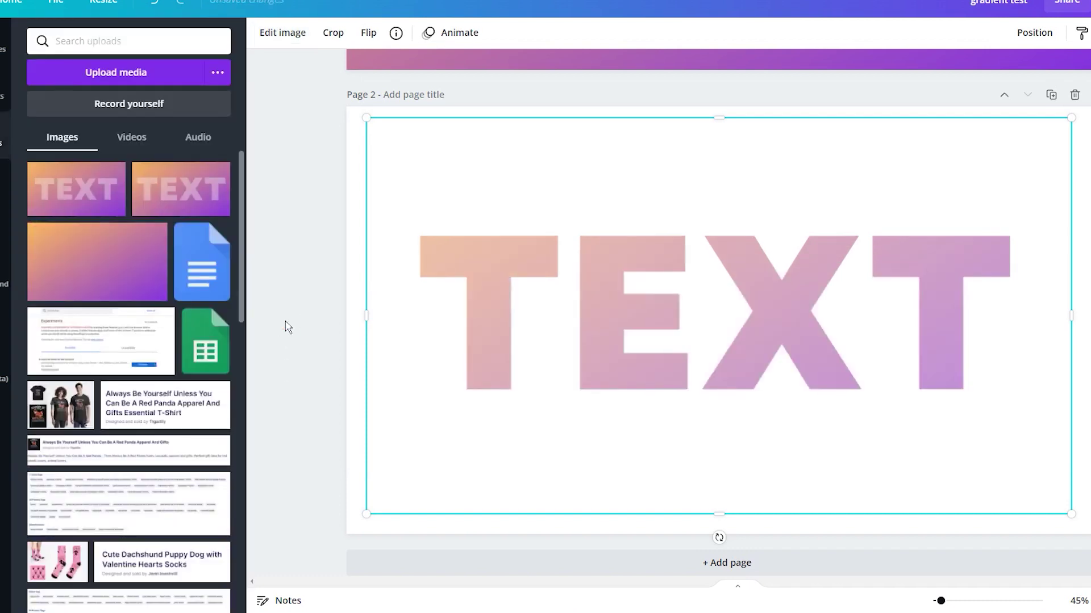
Step: Set the background colour of page 2 to black
click(357, 191)
click(262, 32)
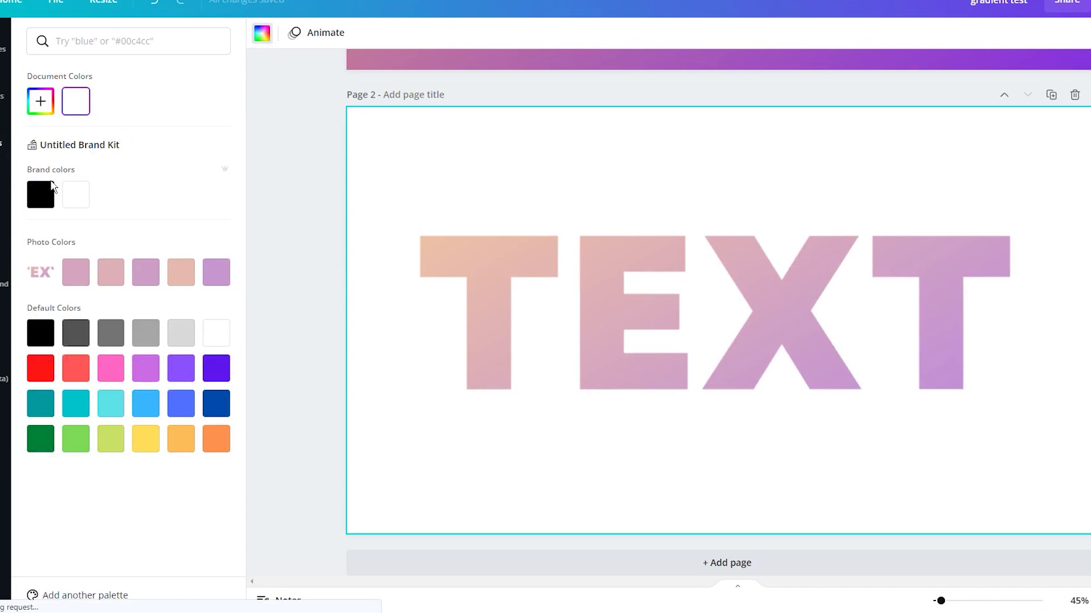
click(40, 195)
click(300, 149)
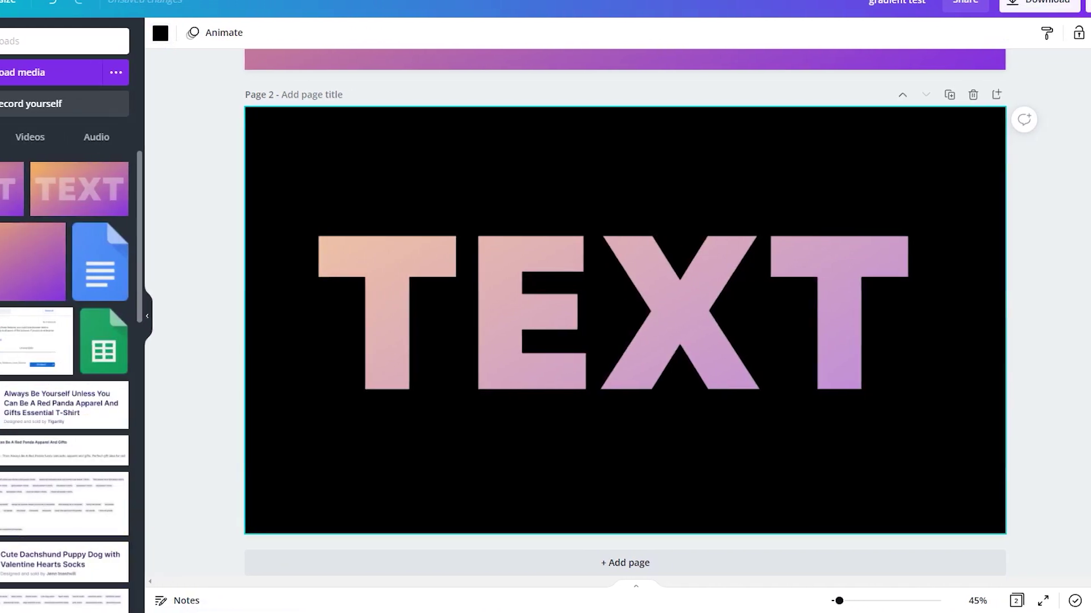
Step: Reset the background of page 2 to white and deselect the page
click(0, 90)
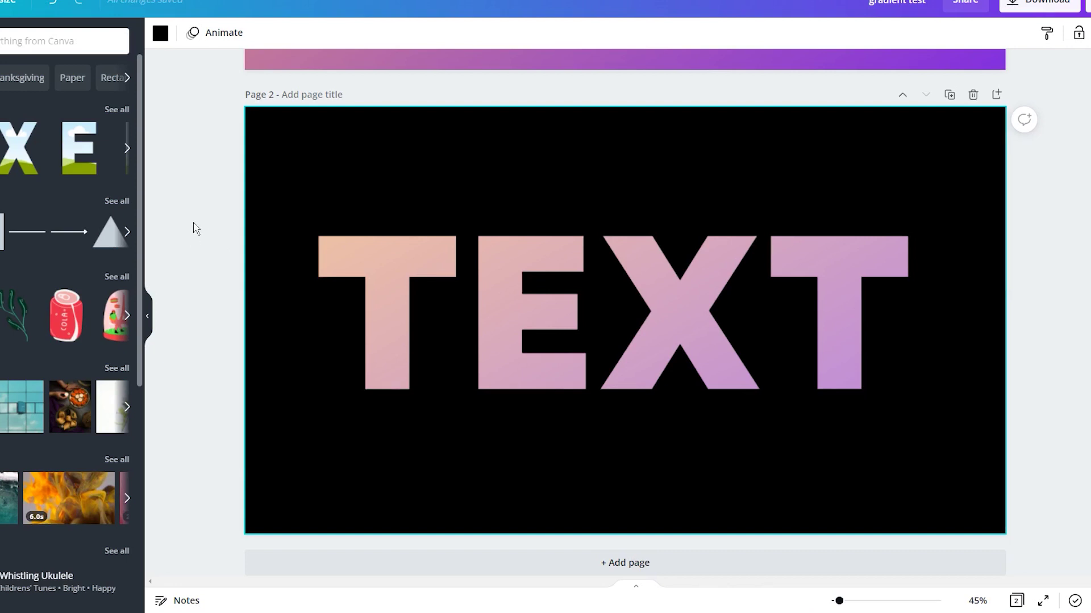
click(161, 35)
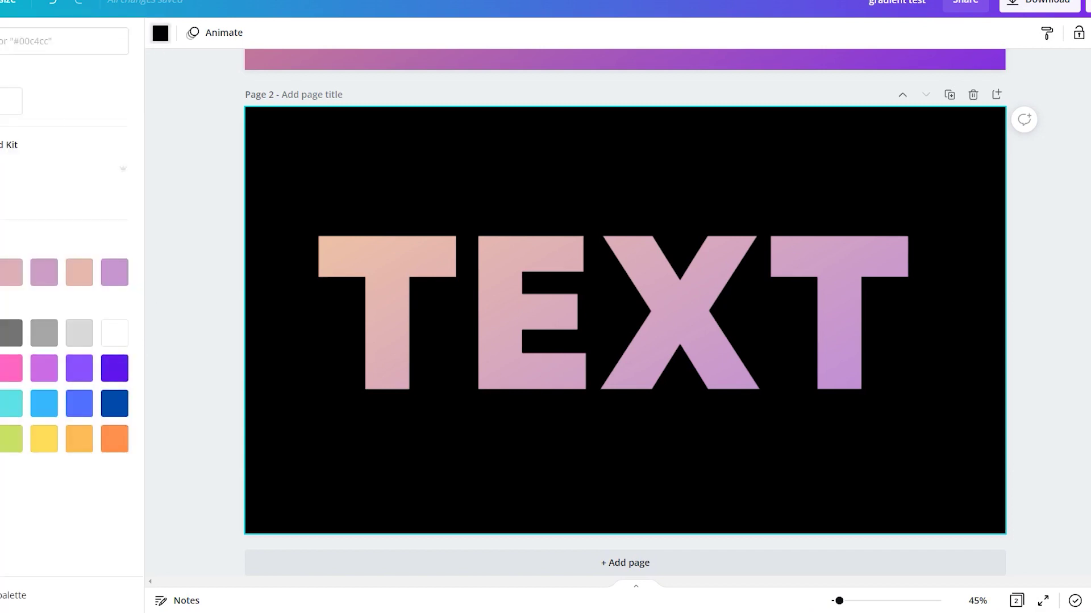
key(Delete)
click(167, 169)
click(167, 169)
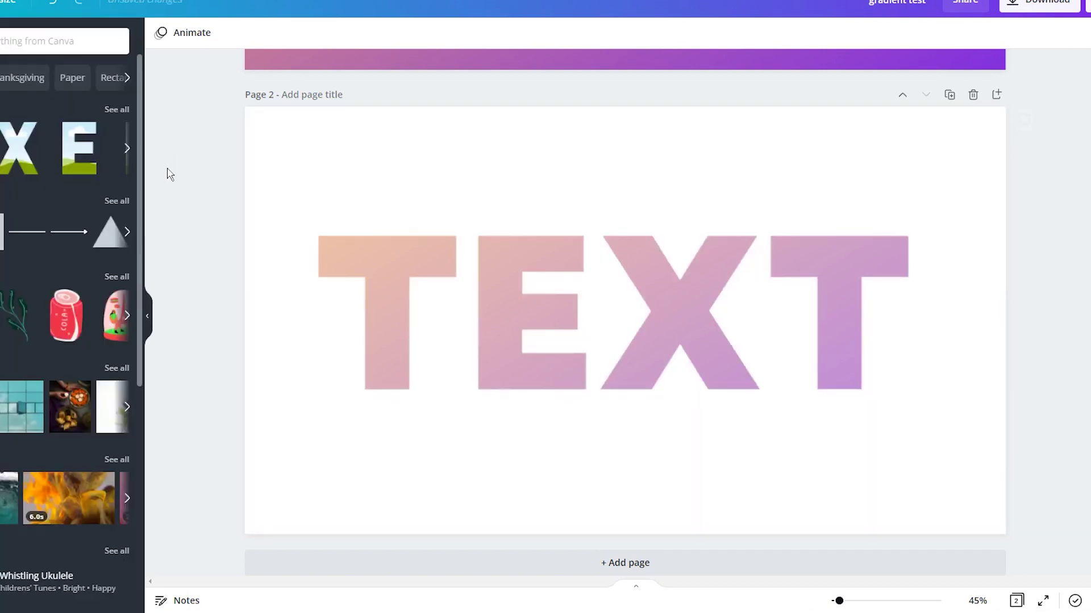